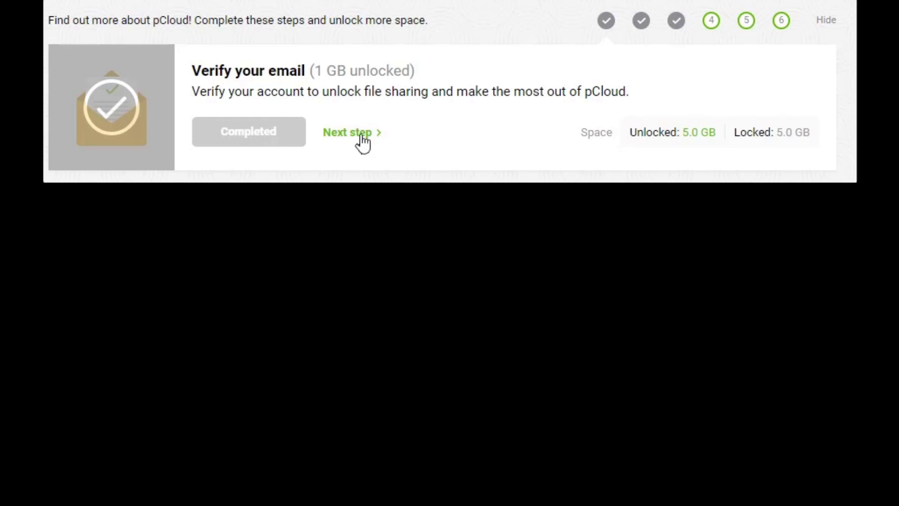
- Step through onboarding steps 2–6 (Upload to Invite Friends), then revisit steps 1, 2 and 3
{"action": "left_click", "coordinate": [644, 27]}
{"action": "left_click", "coordinate": [674, 28]}
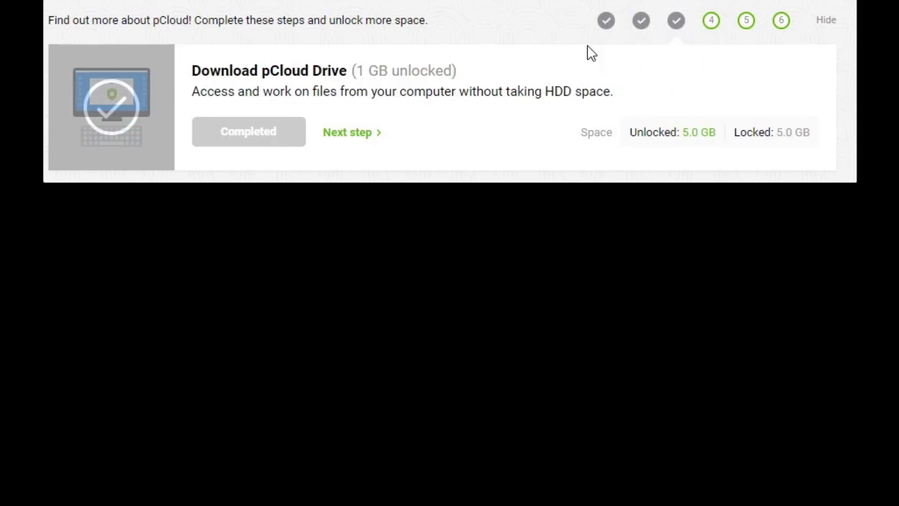
{"action": "left_click", "coordinate": [711, 26]}
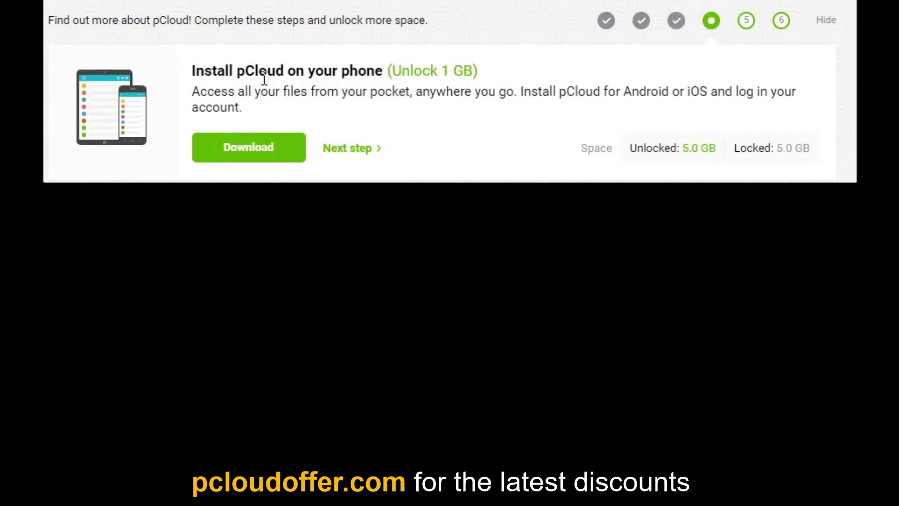
{"action": "left_click", "coordinate": [747, 24]}
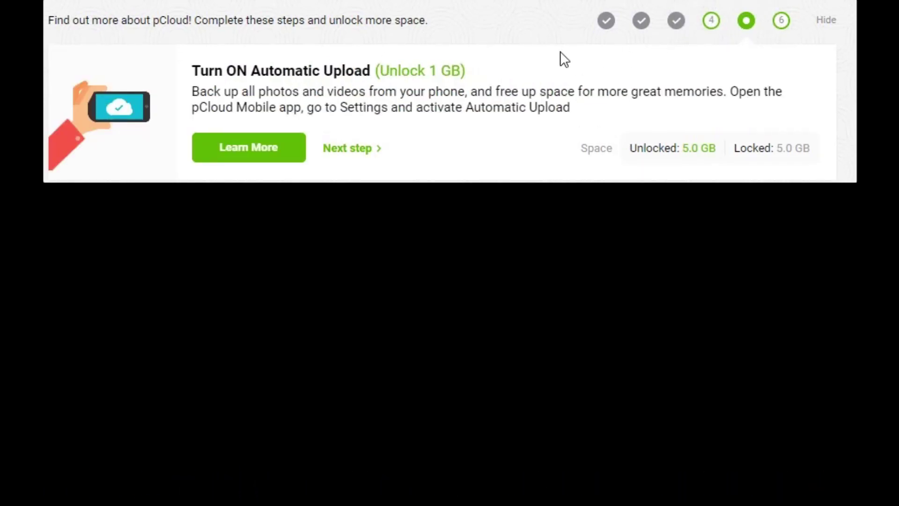
{"action": "left_click", "coordinate": [778, 24]}
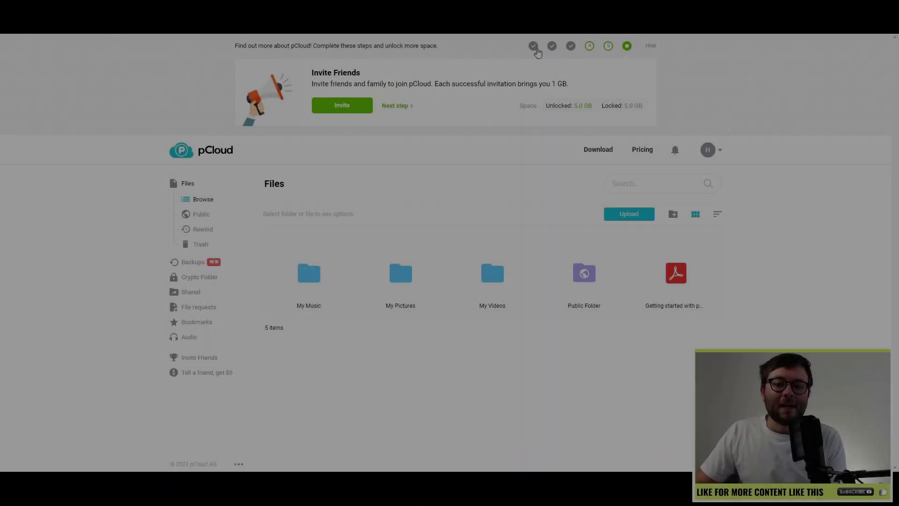
{"action": "left_click", "coordinate": [643, 22]}
{"action": "left_click", "coordinate": [553, 45]}
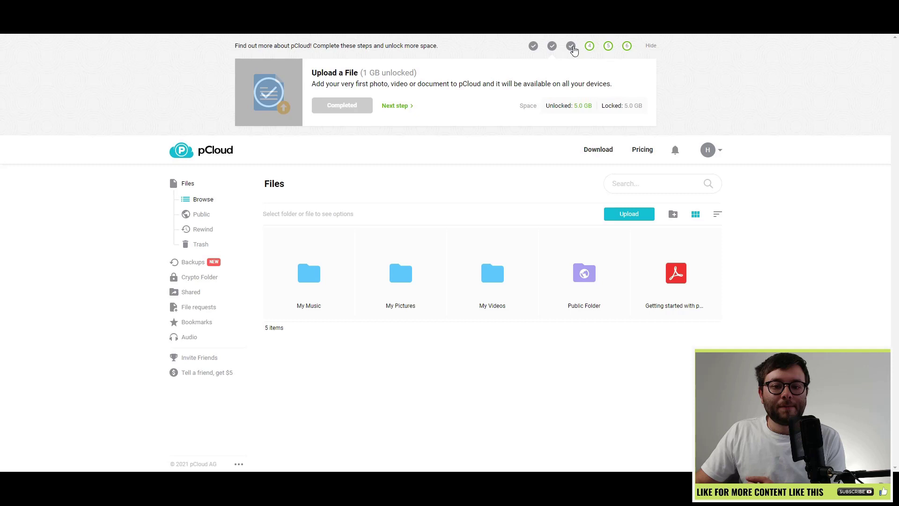
{"action": "left_click", "coordinate": [571, 45]}
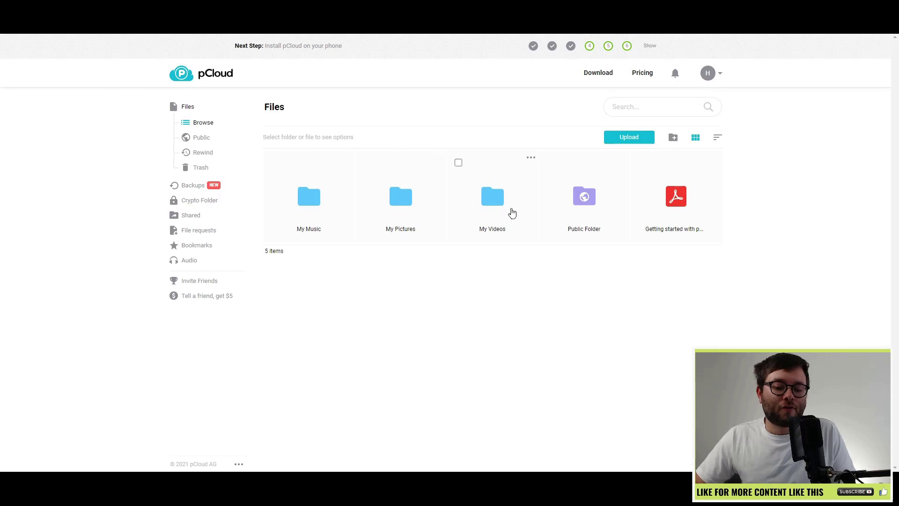
- Open My Music and return to Files, view the sort options, then start and cancel a new folder
{"action": "left_click", "coordinate": [314, 202]}
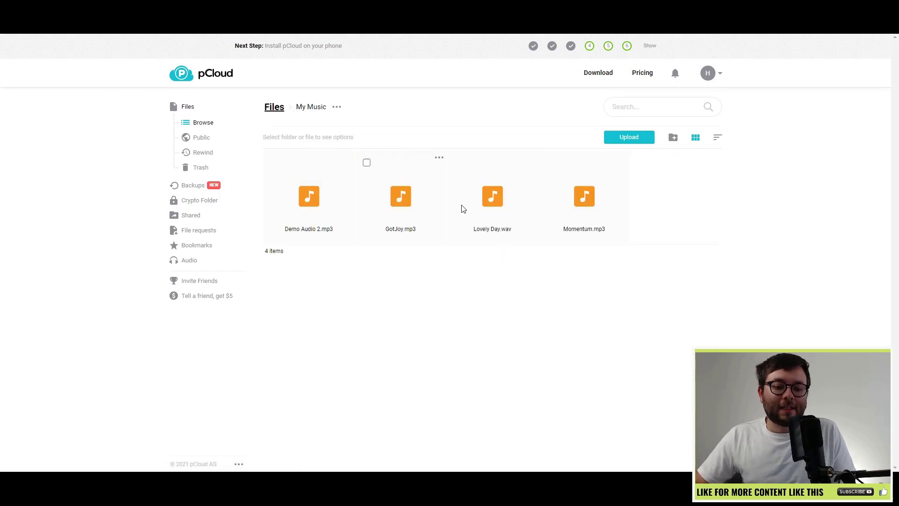
{"action": "left_click", "coordinate": [283, 114]}
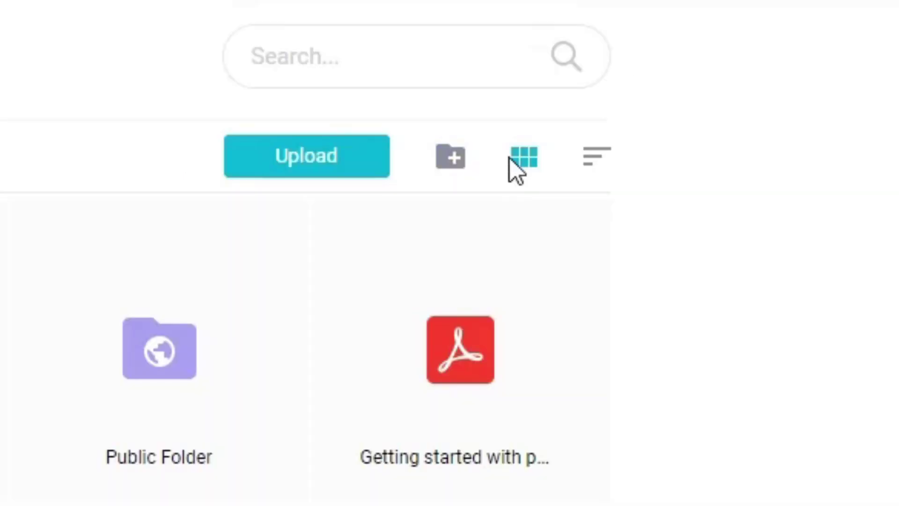
{"action": "left_click", "coordinate": [718, 138]}
{"action": "left_click", "coordinate": [599, 159]}
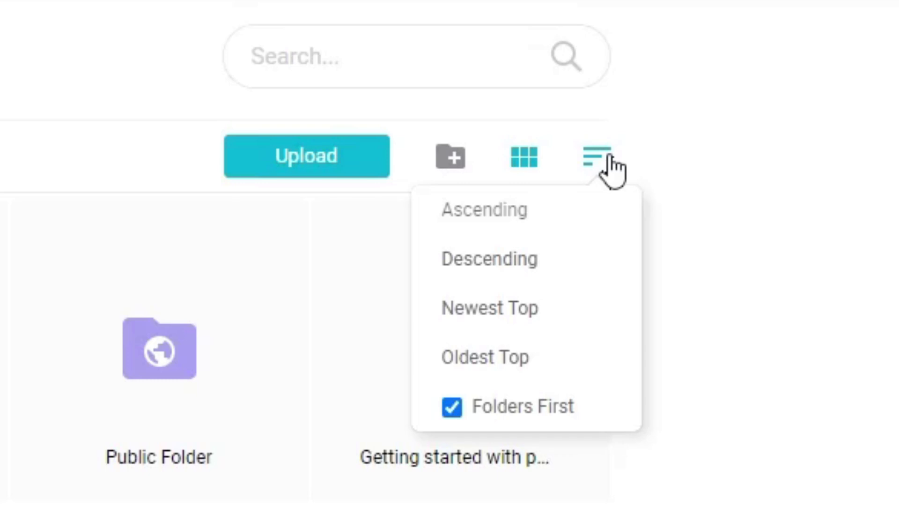
{"action": "left_click", "coordinate": [452, 159]}
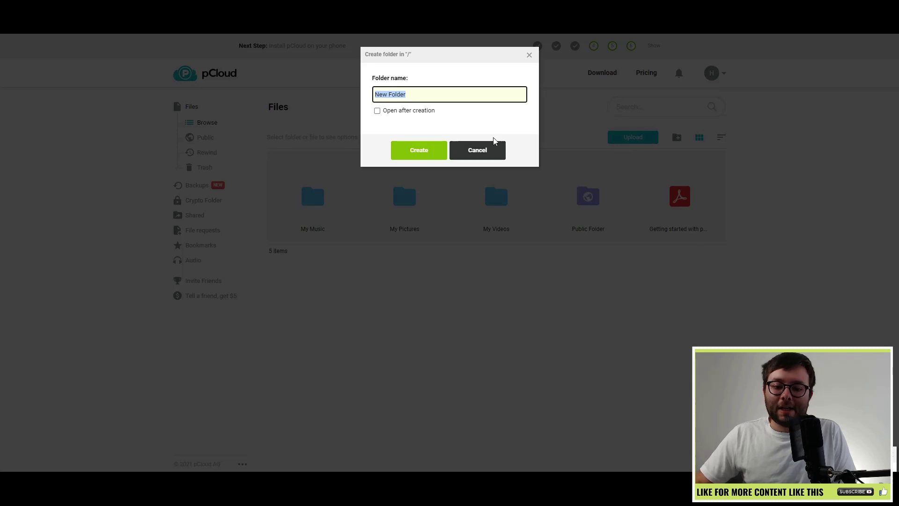
{"action": "left_click", "coordinate": [478, 151]}
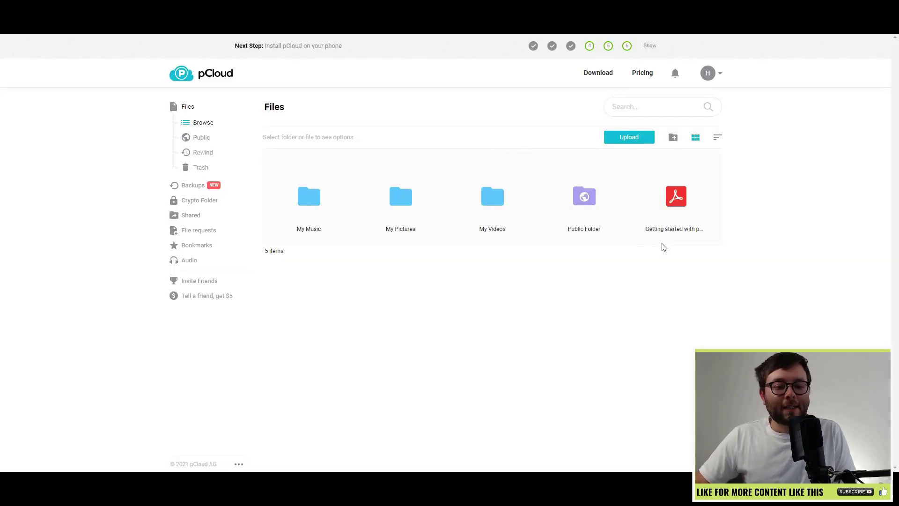
- Open the Public Folder page and visit its filedn.com web address, then close that tab
{"action": "left_click", "coordinate": [199, 140]}
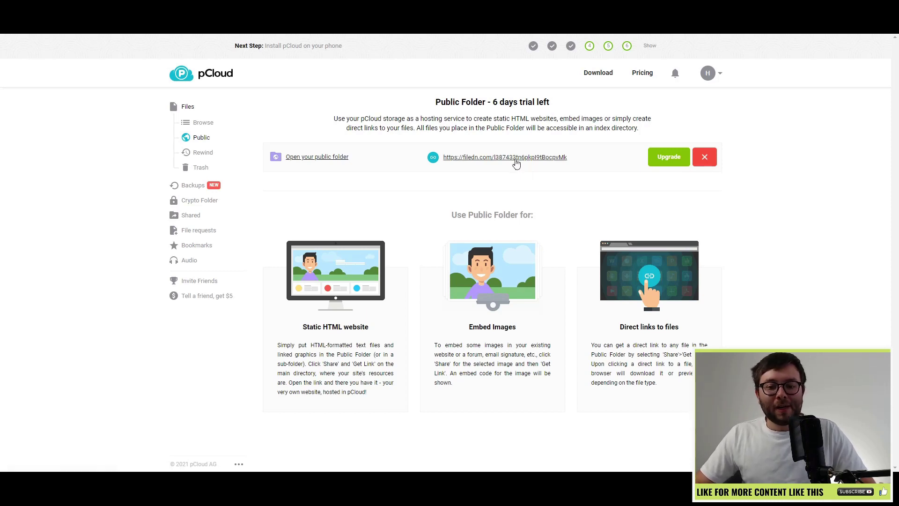
{"action": "left_click", "coordinate": [517, 160]}
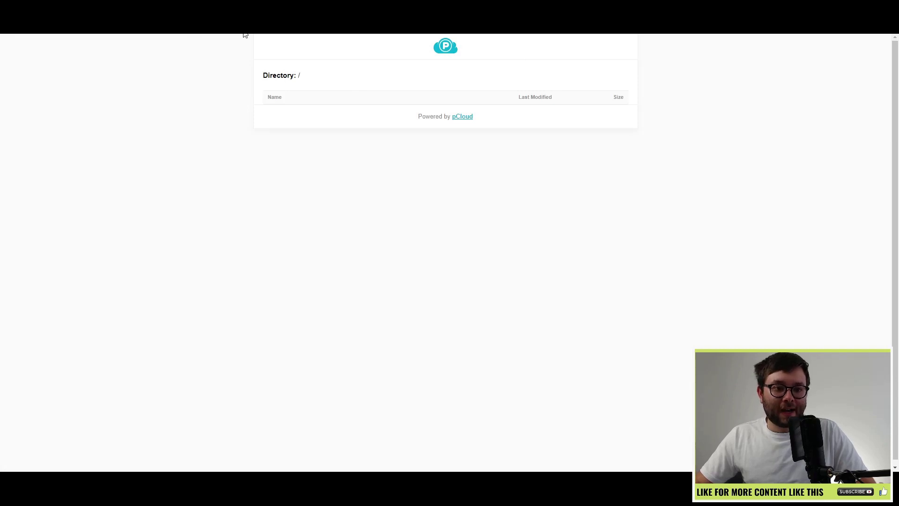
{"action": "key", "text": "ctrl+w"}
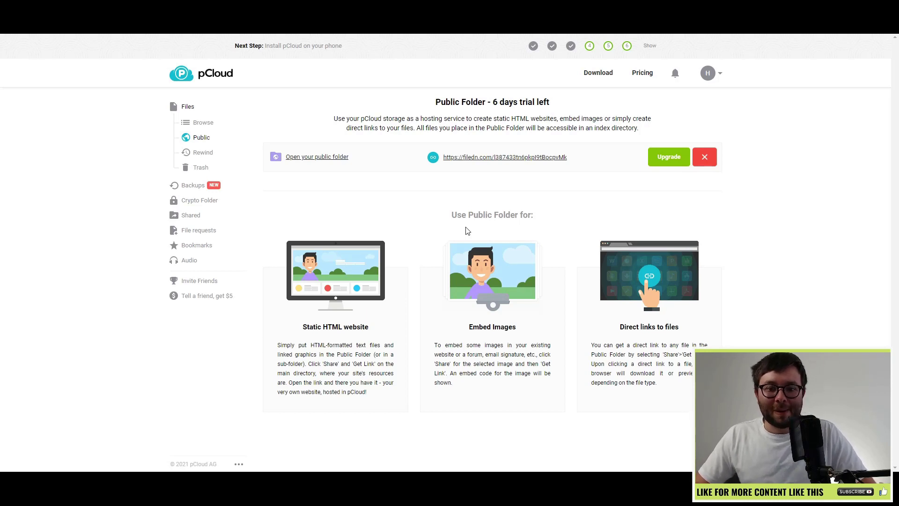
- Highlight the Static HTML website, Images and Direct links to files card headings
{"action": "left_click_drag", "start_coordinate": [302, 326], "coordinate": [369, 327]}
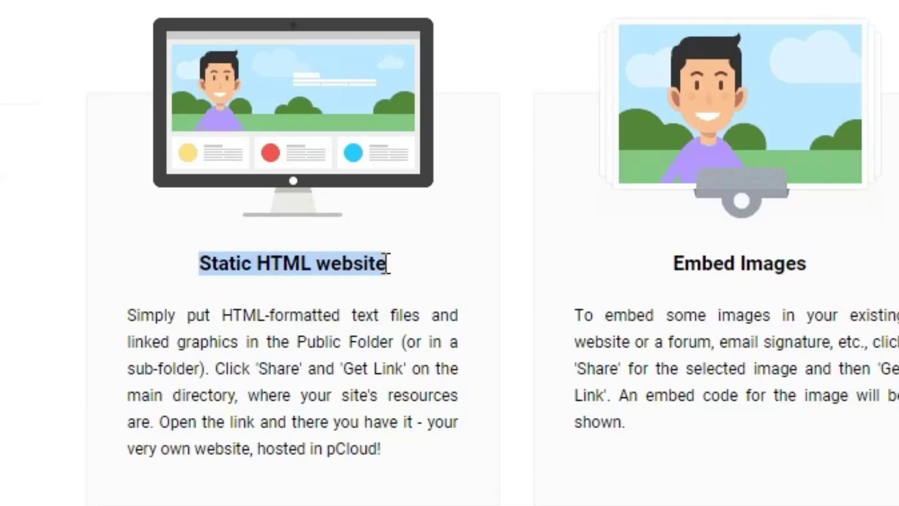
{"action": "double_click", "coordinate": [738, 262]}
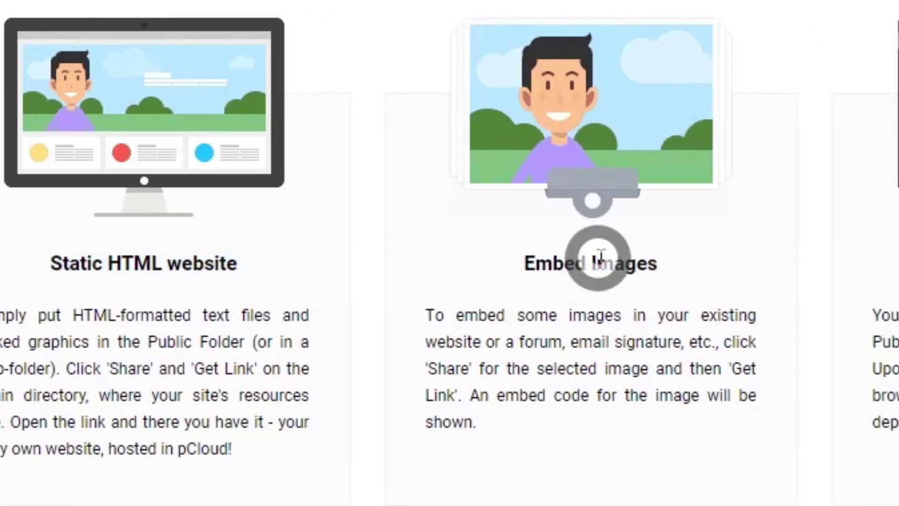
{"action": "left_click", "coordinate": [828, 275]}
{"action": "triple_click", "coordinate": [593, 274]}
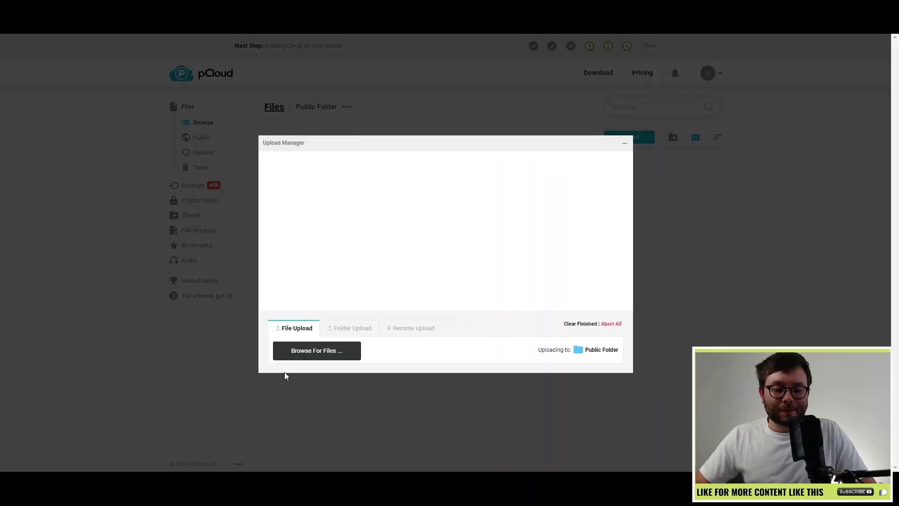
- Upload index.html from the Desktop into Public Folder and close the Upload Manager
{"action": "left_click", "coordinate": [300, 354]}
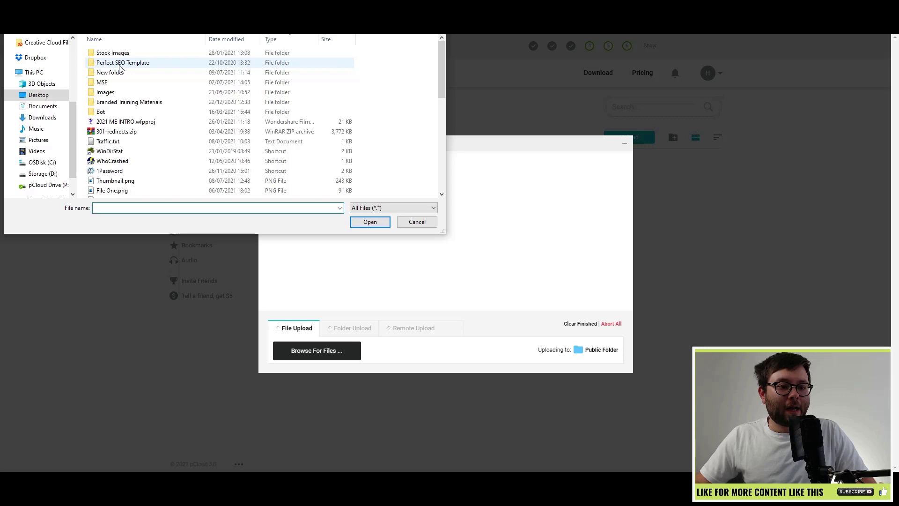
{"action": "double_click", "coordinate": [121, 80]}
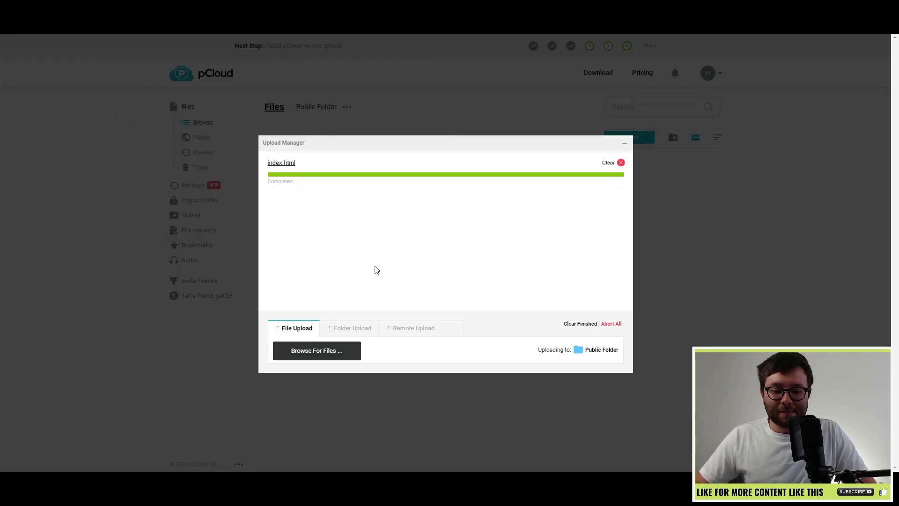
{"action": "left_click", "coordinate": [624, 146]}
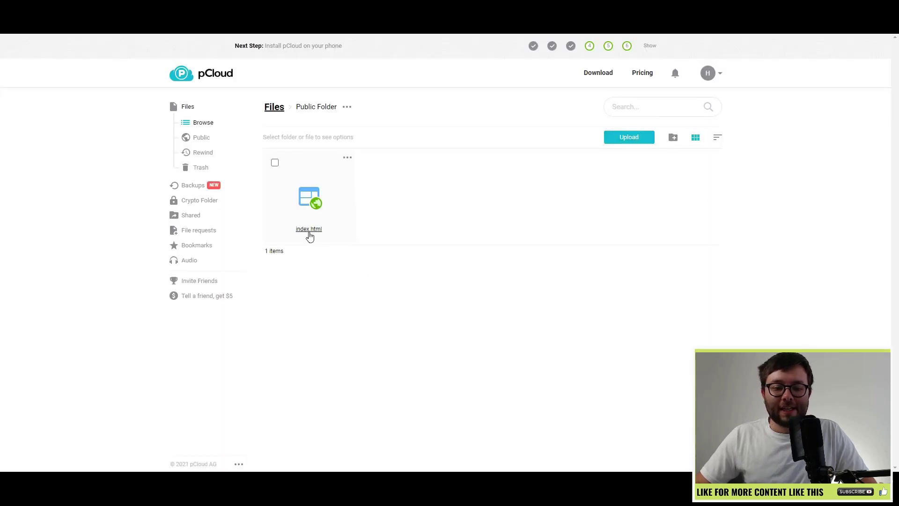
- Preview index.html, highlighting its code from line 3 onward, then close the preview
{"action": "double_click", "coordinate": [314, 237]}
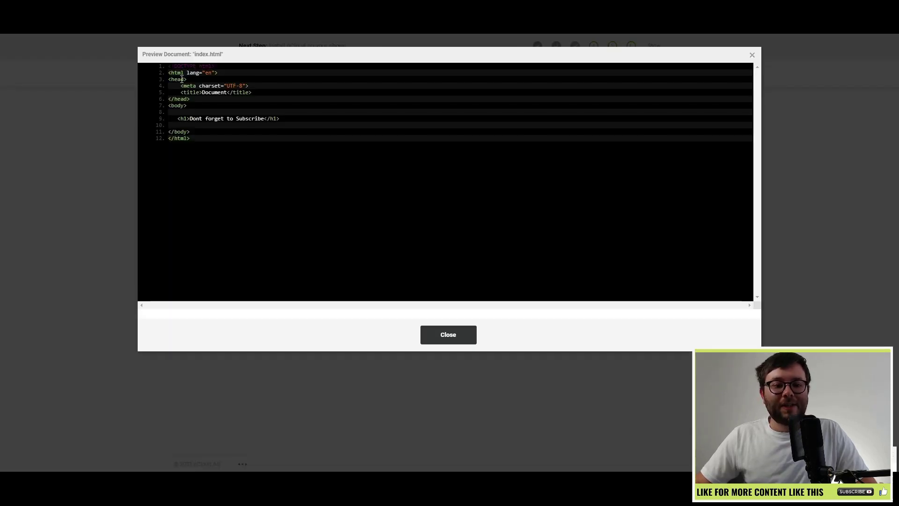
{"action": "left_click_drag", "start_coordinate": [182, 79], "coordinate": [277, 202]}
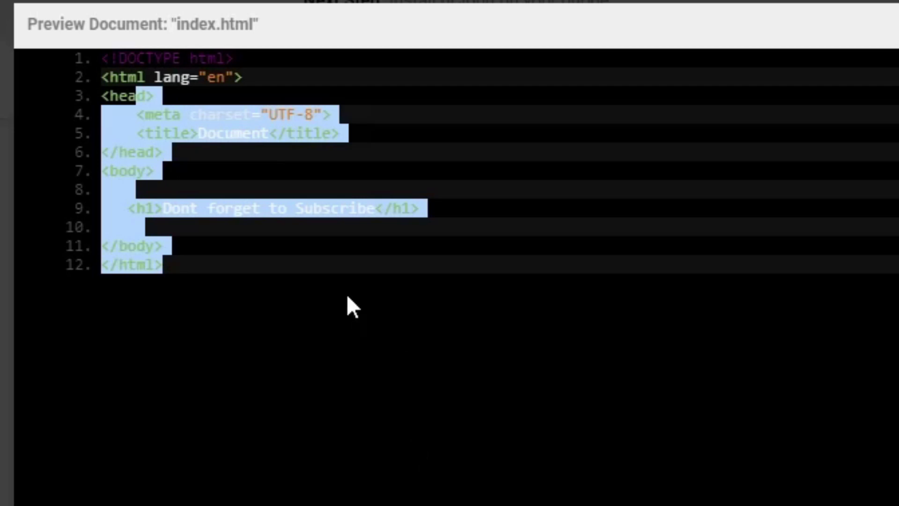
{"action": "left_click", "coordinate": [348, 278]}
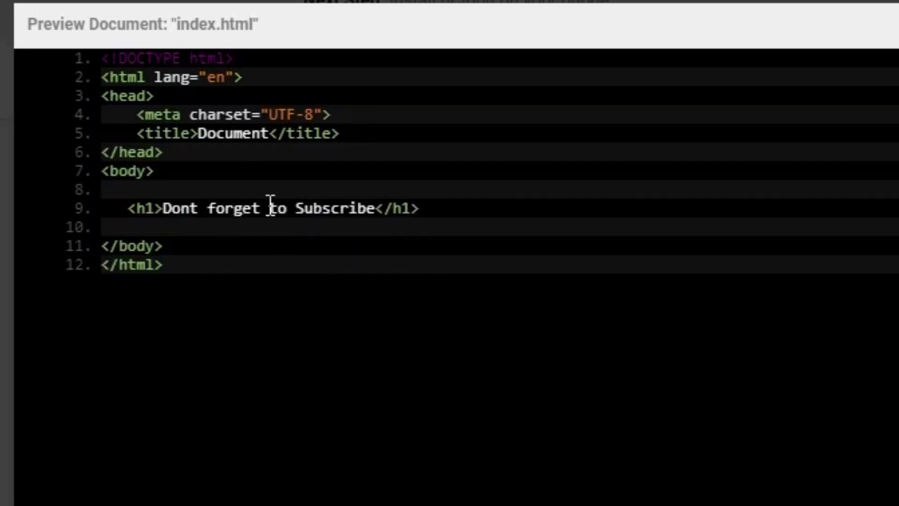
{"action": "key", "text": "Escape"}
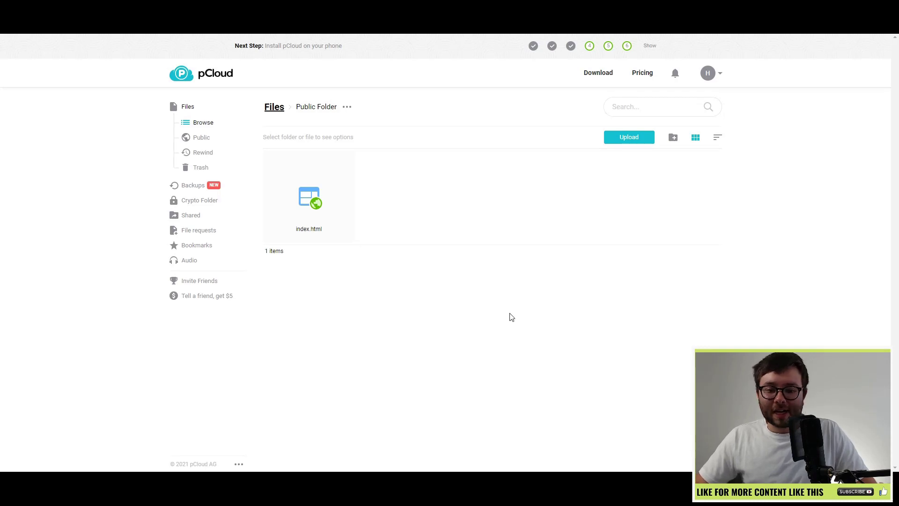
{"action": "left_click", "coordinate": [275, 163]}
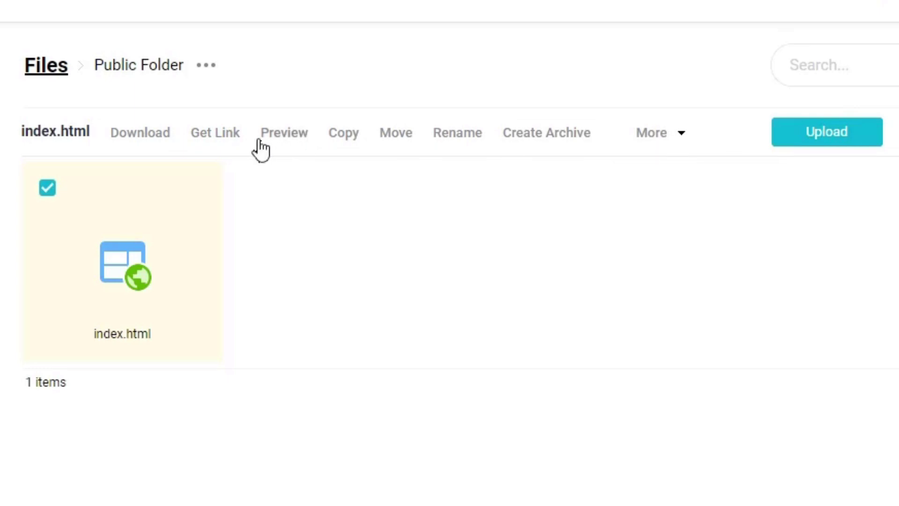
{"action": "left_click", "coordinate": [215, 136]}
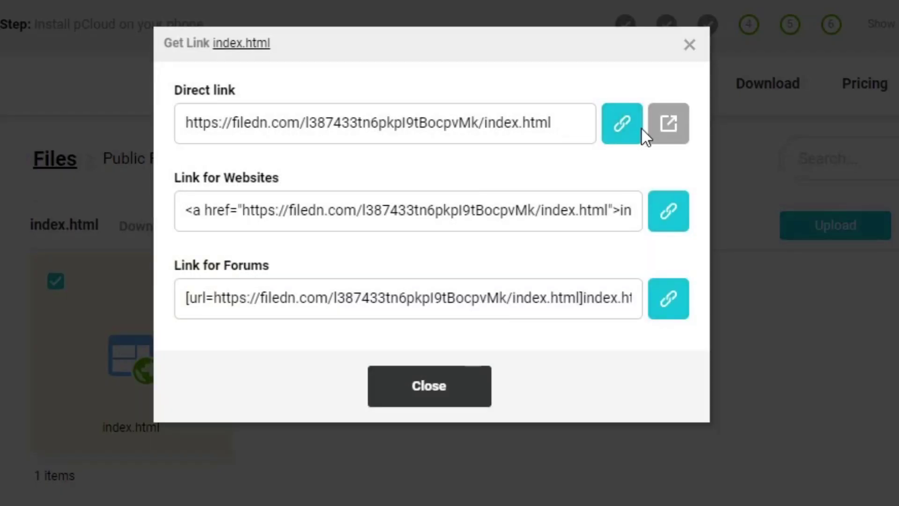
{"action": "left_click", "coordinate": [626, 134]}
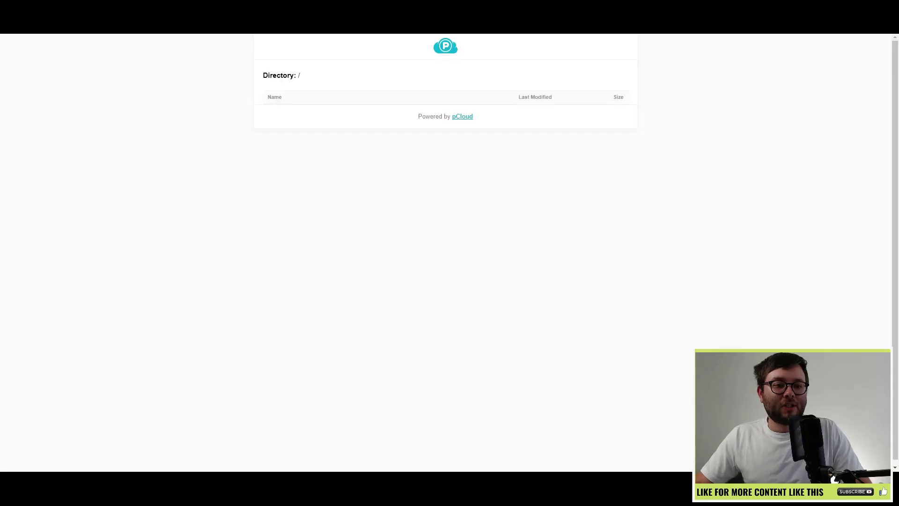
{"action": "key", "text": "ctrl+v"}
{"action": "key", "text": "Return"}
{"action": "left_click_drag", "start_coordinate": [14, 51], "coordinate": [207, 59]}
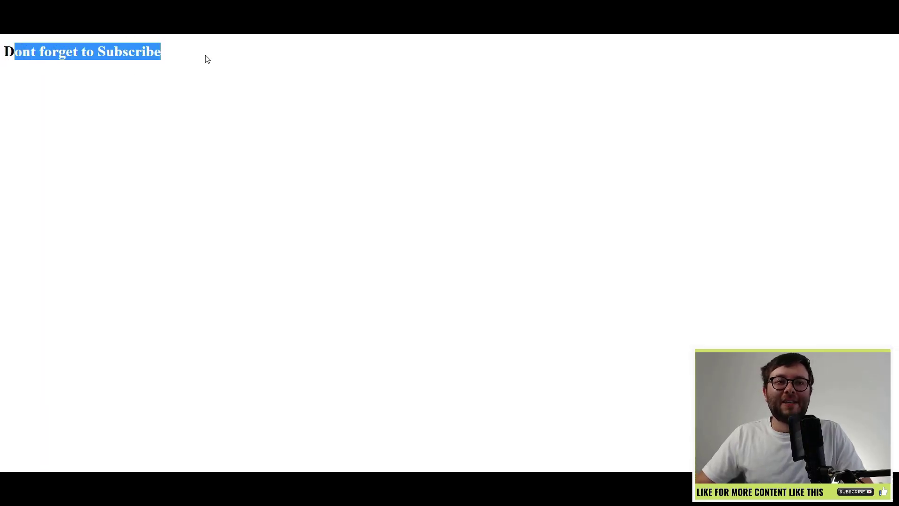
{"action": "left_click", "coordinate": [60, 59]}
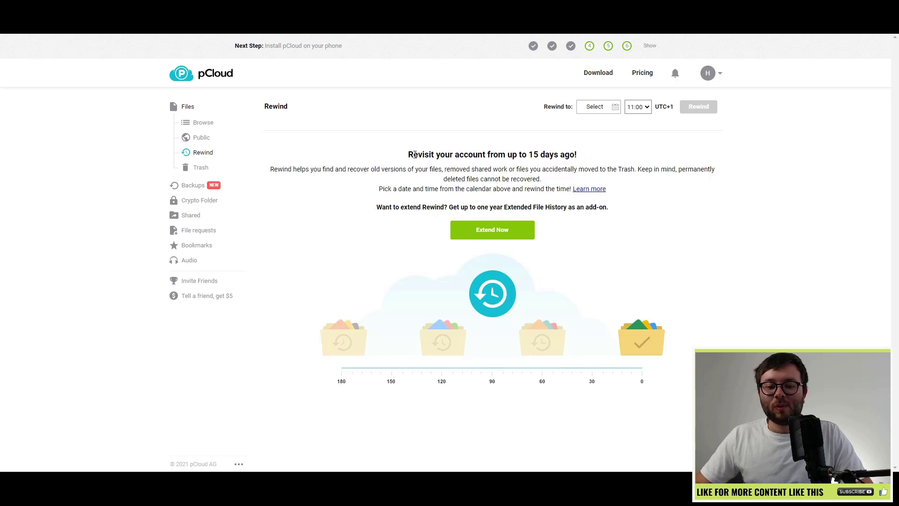
- Highlight the Rewind page's 'Revisit your account' heading, then view the empty Trash and the Backups section
{"action": "left_click_drag", "start_coordinate": [415, 154], "coordinate": [581, 157]}
{"action": "left_click", "coordinate": [611, 169]}
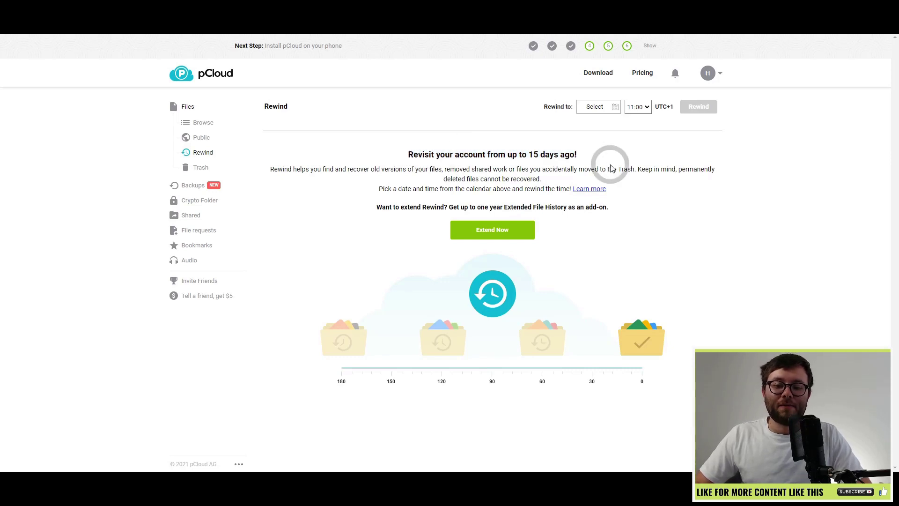
{"action": "double_click", "coordinate": [546, 156]}
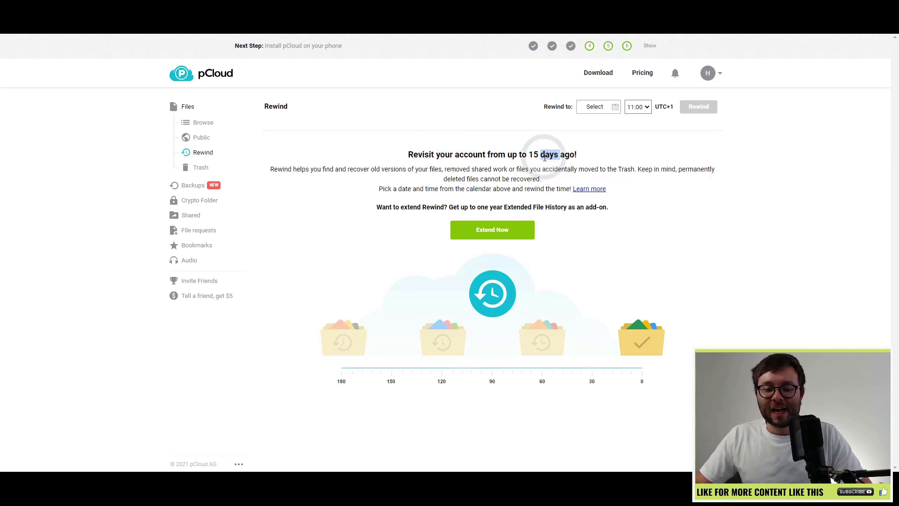
{"action": "left_click", "coordinate": [197, 167]}
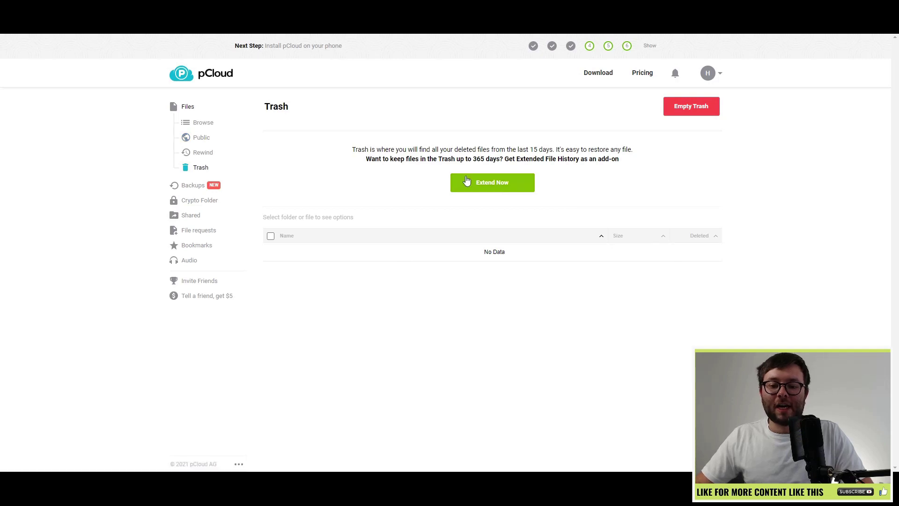
{"action": "left_click", "coordinate": [193, 185]}
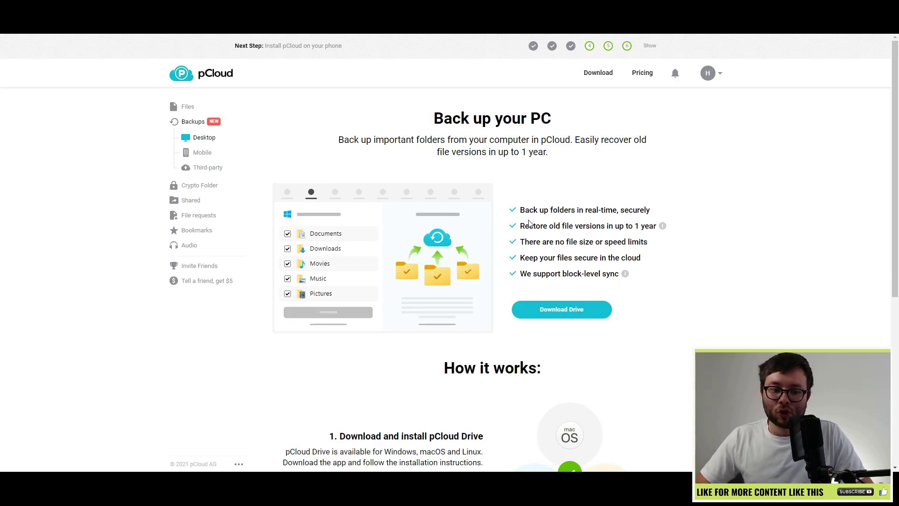
- View the Mobile backup page, then the Third-party page listing Google Photos, Google Drive, One Drive, Dropbox and Facebook
{"action": "left_click", "coordinate": [210, 154]}
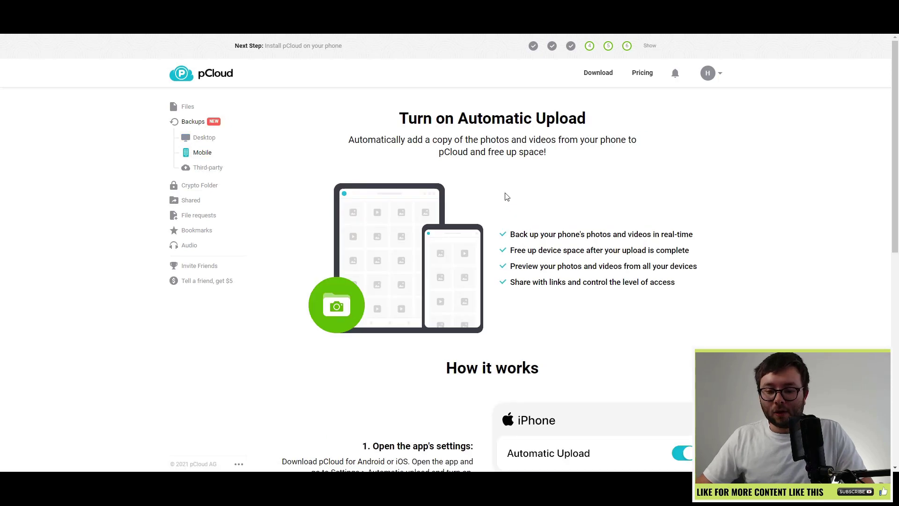
{"action": "left_click", "coordinate": [216, 172]}
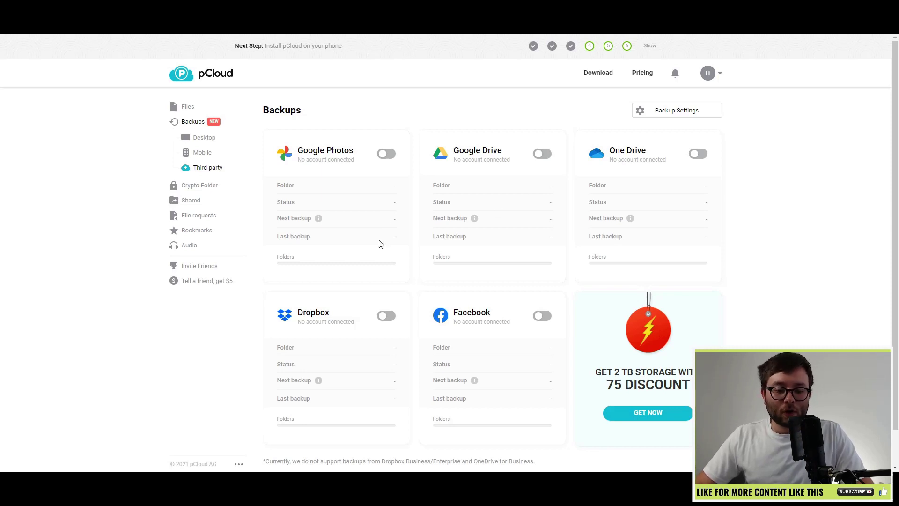
{"action": "scroll", "coordinate": [375, 267], "scroll_direction": "down", "scroll_amount": 2}
{"action": "scroll", "coordinate": [562, 220], "scroll_direction": "up", "scroll_amount": 2}
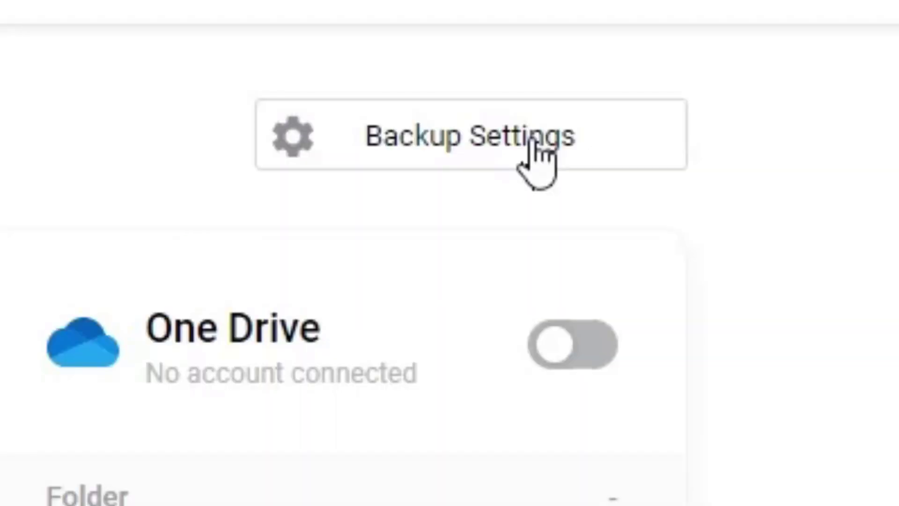
- Review Settings > Linked Accounts, highlighting the Instagram Account row, then go to the Speed test page
{"action": "left_click", "coordinate": [690, 114]}
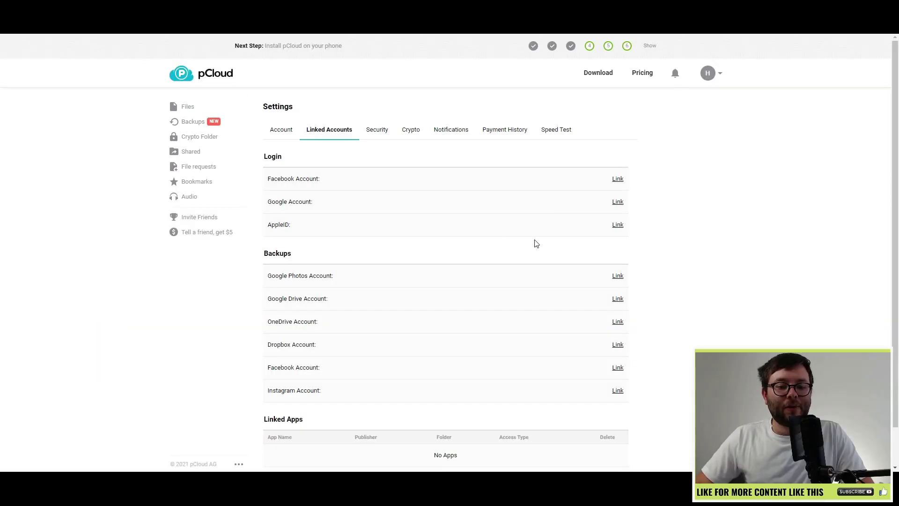
{"action": "scroll", "coordinate": [558, 249], "scroll_direction": "down", "scroll_amount": 1}
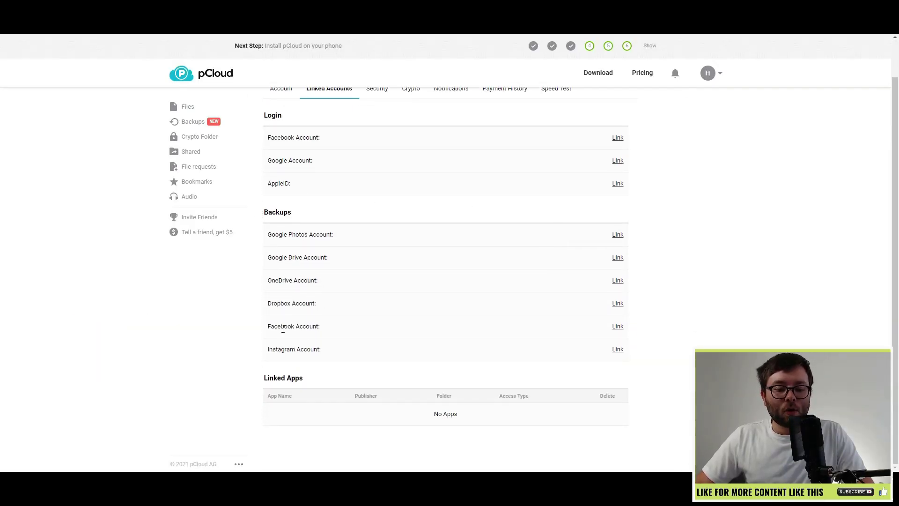
{"action": "left_click_drag", "start_coordinate": [273, 348], "coordinate": [395, 356]}
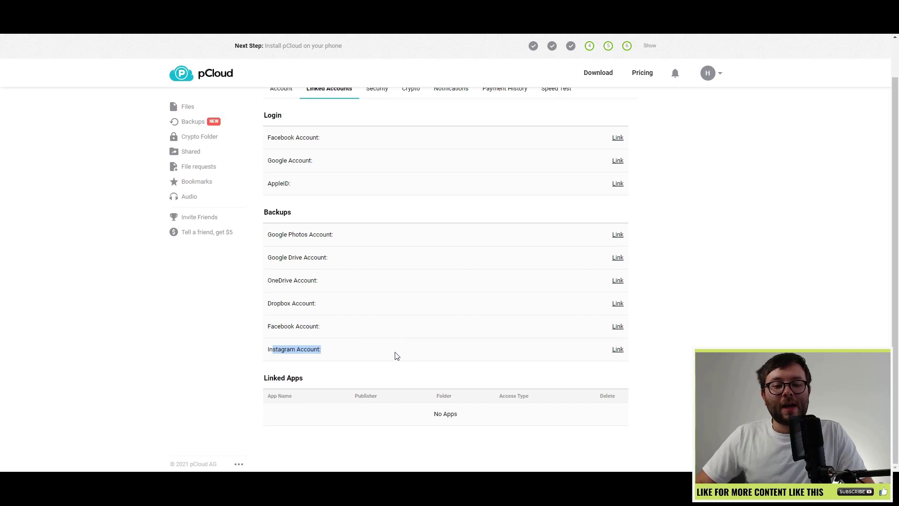
{"action": "triple_click", "coordinate": [296, 349]}
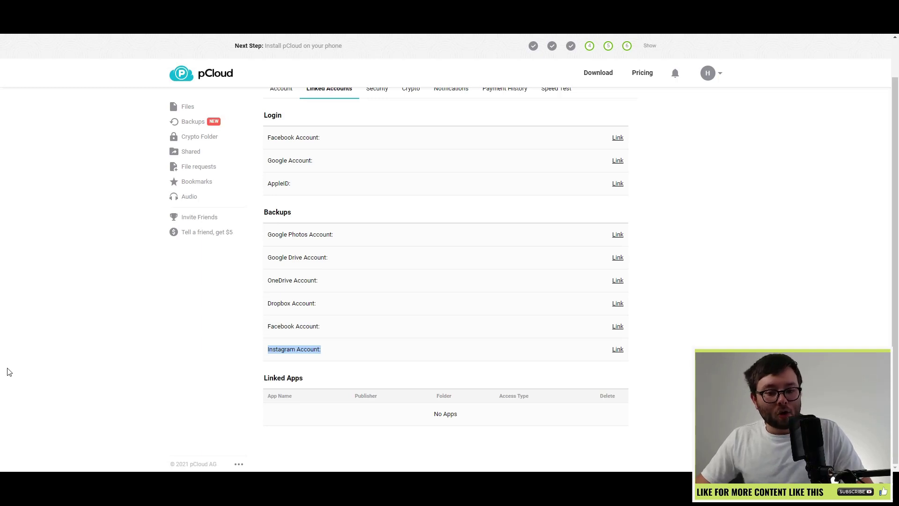
{"action": "scroll", "coordinate": [483, 305], "scroll_direction": "up", "scroll_amount": 1}
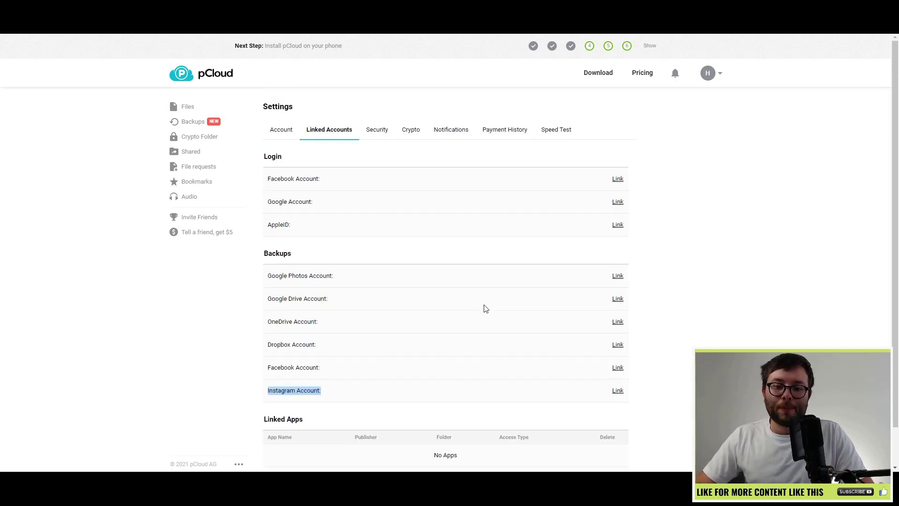
{"action": "left_click", "coordinate": [556, 129]}
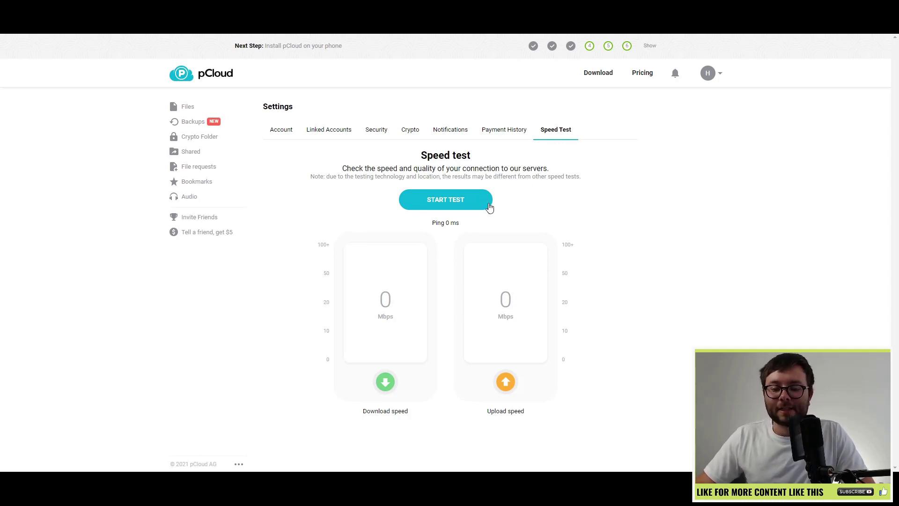
- Run the speed test and highlight the 17.65 Mbps download result
{"action": "left_click", "coordinate": [424, 199]}
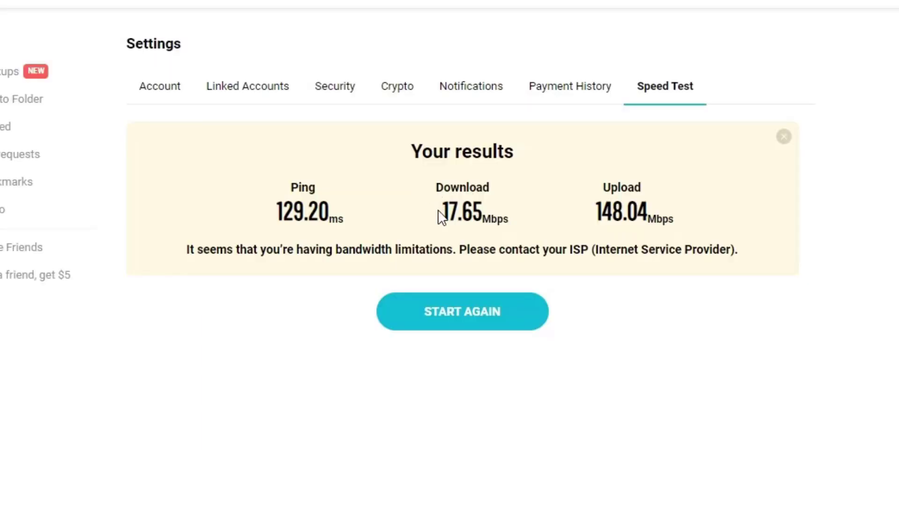
{"action": "left_click", "coordinate": [446, 197]}
{"action": "double_click", "coordinate": [464, 211]}
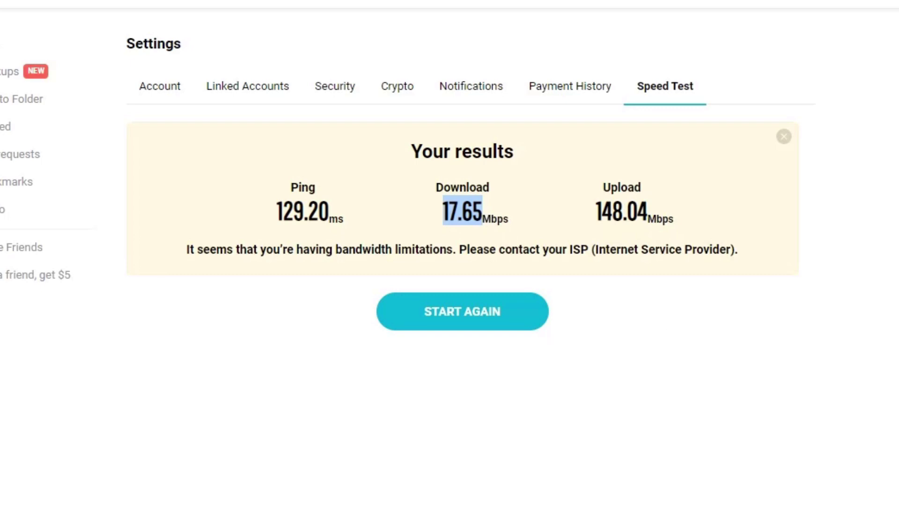
{"action": "left_click", "coordinate": [394, 218]}
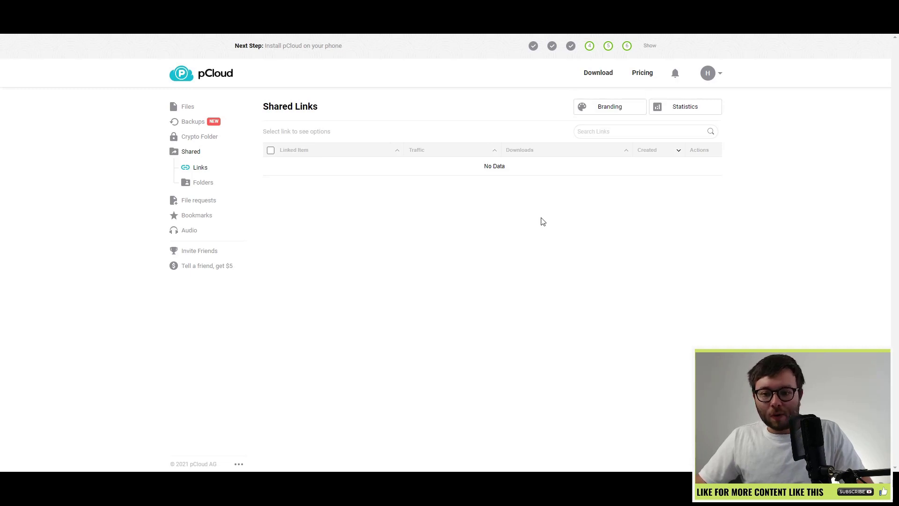
- Open the shared-link branding page, scroll it, and advance the preview carousel two examples
{"action": "left_click", "coordinate": [605, 107]}
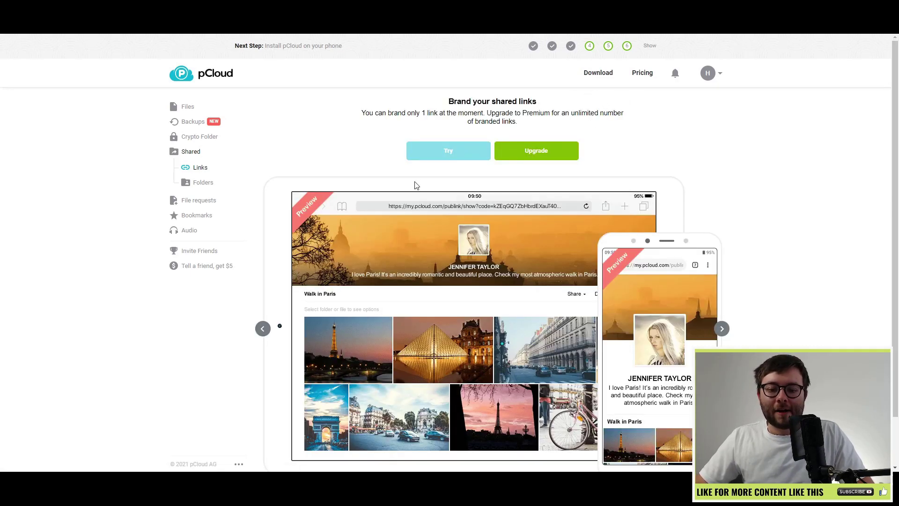
{"action": "scroll", "coordinate": [417, 185], "scroll_direction": "down", "scroll_amount": 1}
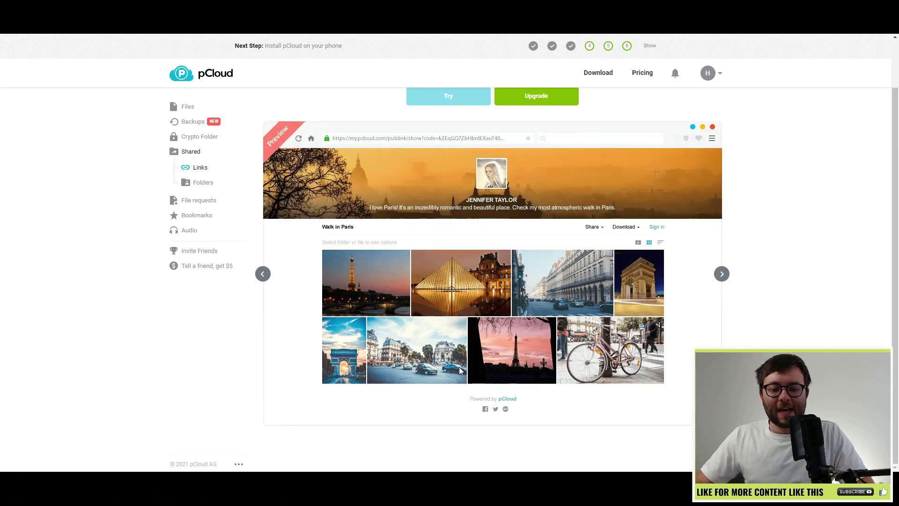
{"action": "scroll", "coordinate": [521, 367], "scroll_direction": "up", "scroll_amount": 1}
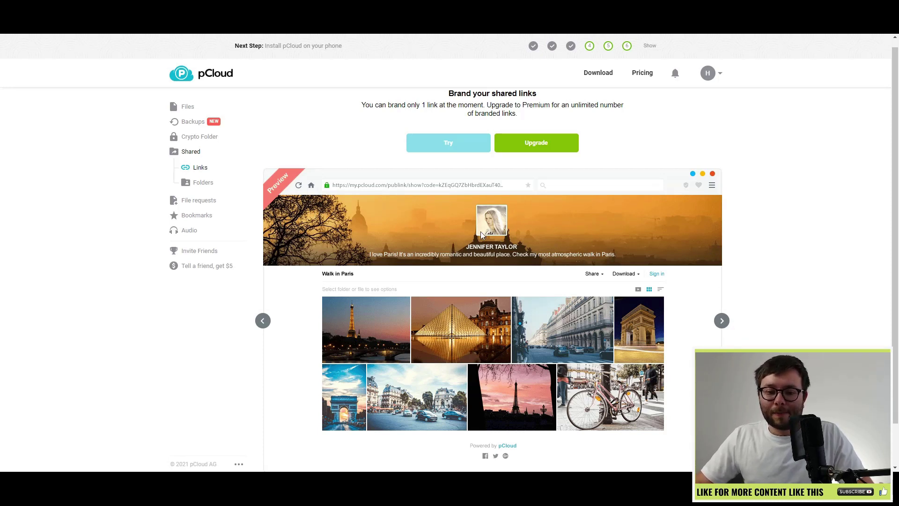
{"action": "scroll", "coordinate": [345, 198], "scroll_direction": "up", "scroll_amount": 1}
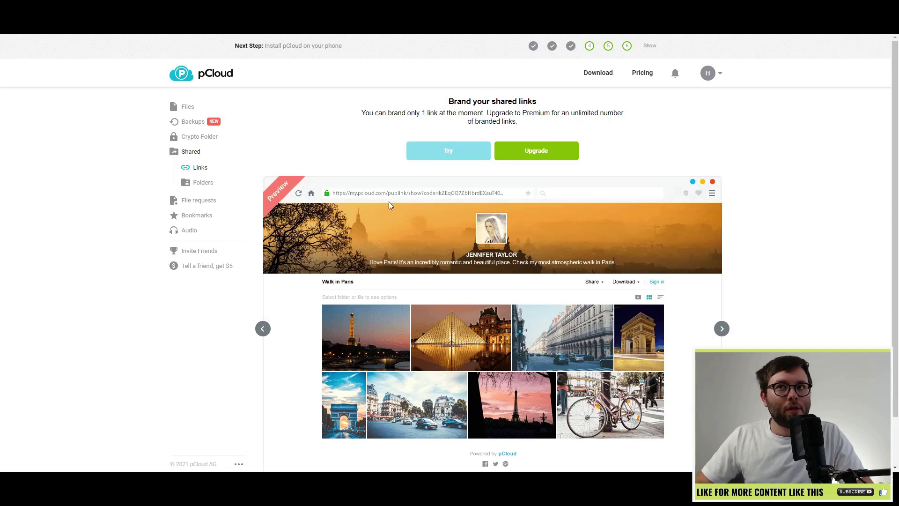
{"action": "scroll", "coordinate": [515, 290], "scroll_direction": "down", "scroll_amount": 1}
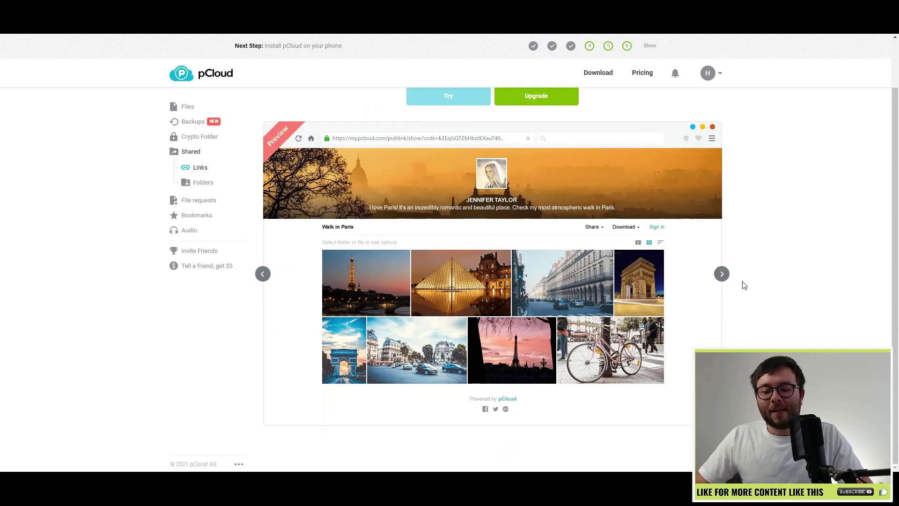
{"action": "left_click", "coordinate": [720, 276]}
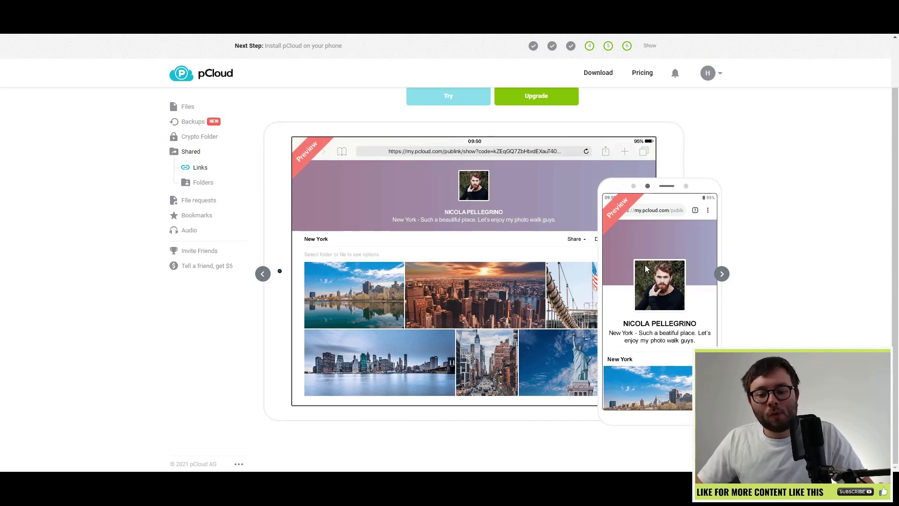
{"action": "left_click", "coordinate": [721, 274]}
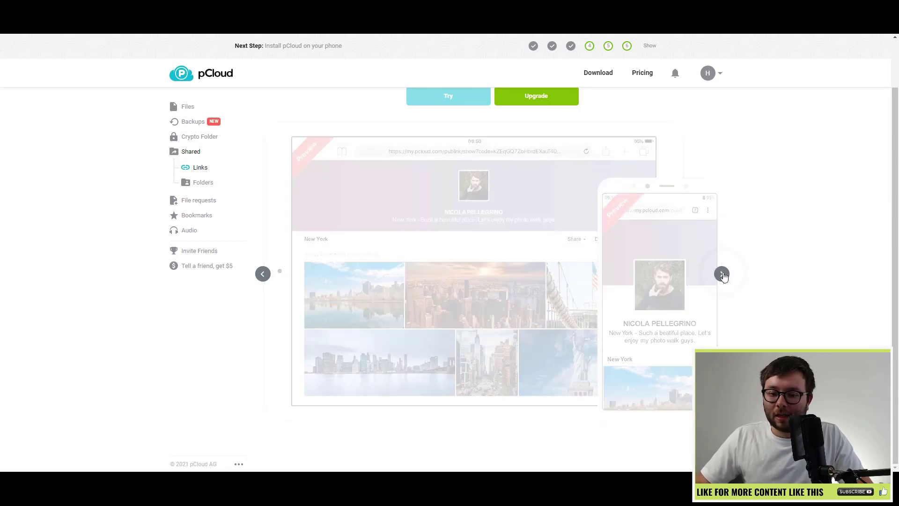
- Return to the empty Shared Links list and show its traffic statistics for Jun 09 – Jul 09, 2021
{"action": "left_click", "coordinate": [223, 170]}
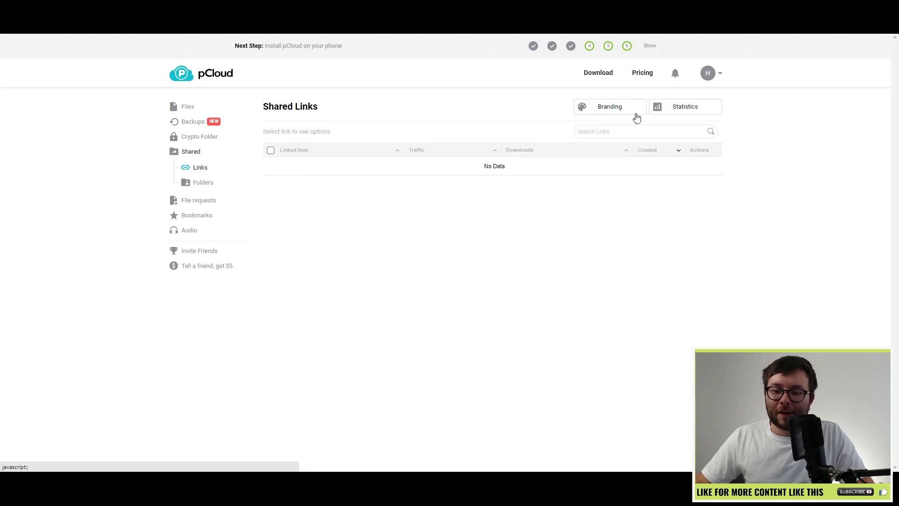
{"action": "left_click", "coordinate": [676, 108]}
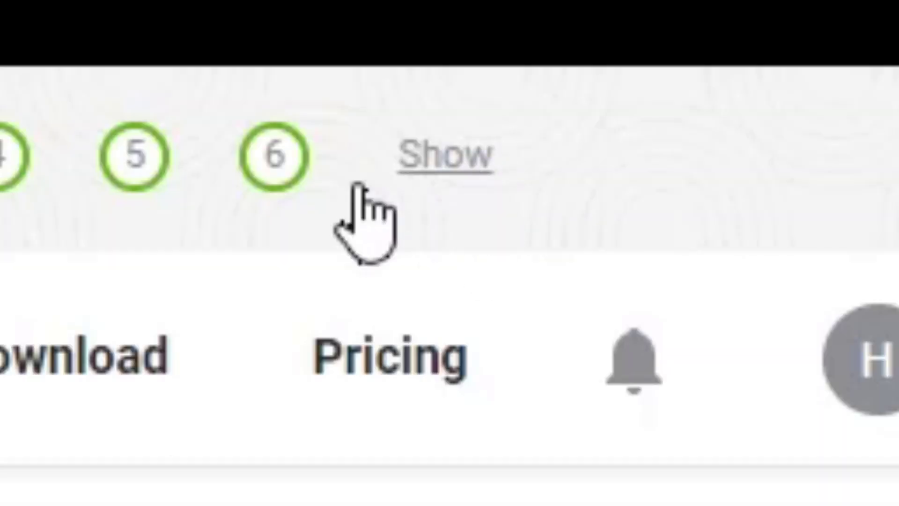
- Expand the getting-started steps and highlight the completed Download pCloud Drive step
{"action": "left_click", "coordinate": [418, 175]}
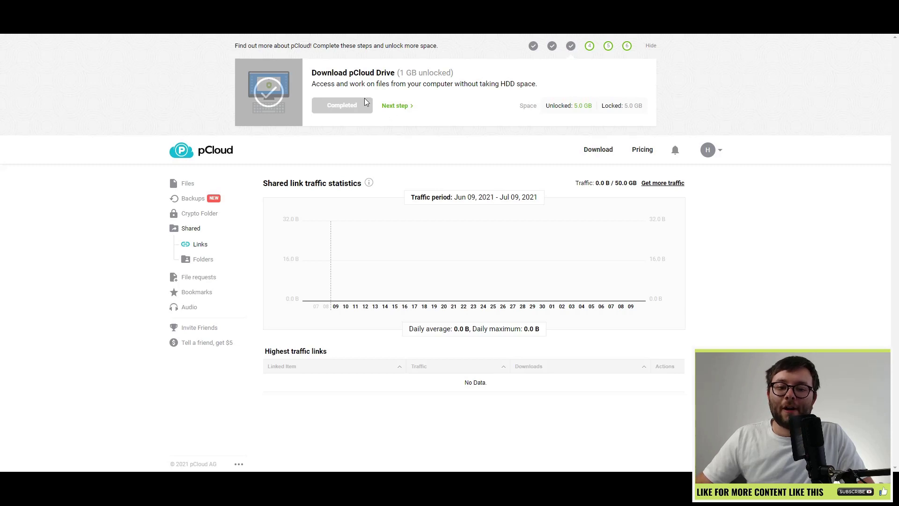
{"action": "left_click_drag", "start_coordinate": [311, 73], "coordinate": [426, 73]}
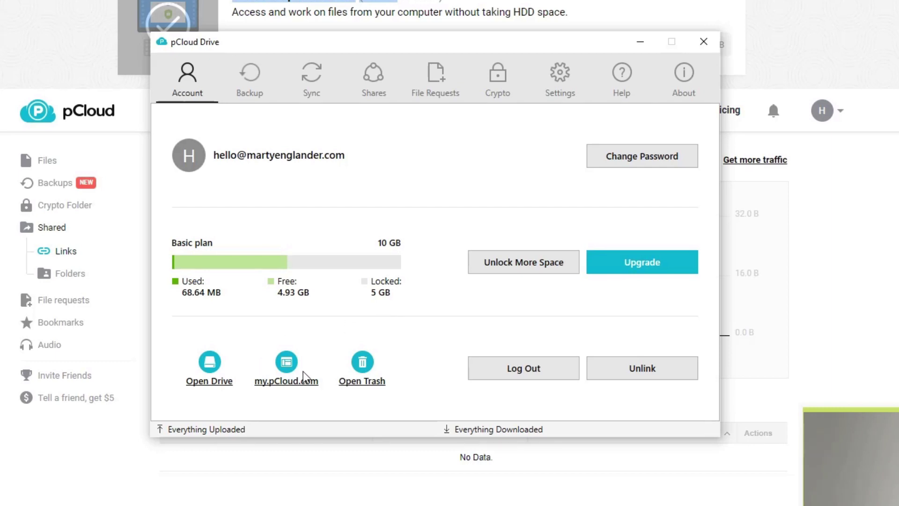
- On the Backup tab, keep the default folders, including Desktop, checked without adding other folders
{"action": "left_click", "coordinate": [247, 83]}
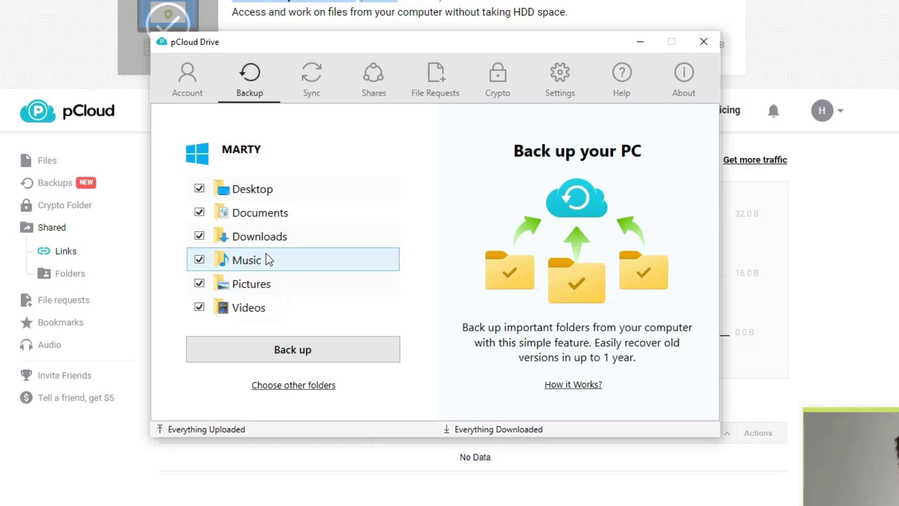
{"action": "left_click", "coordinate": [199, 189]}
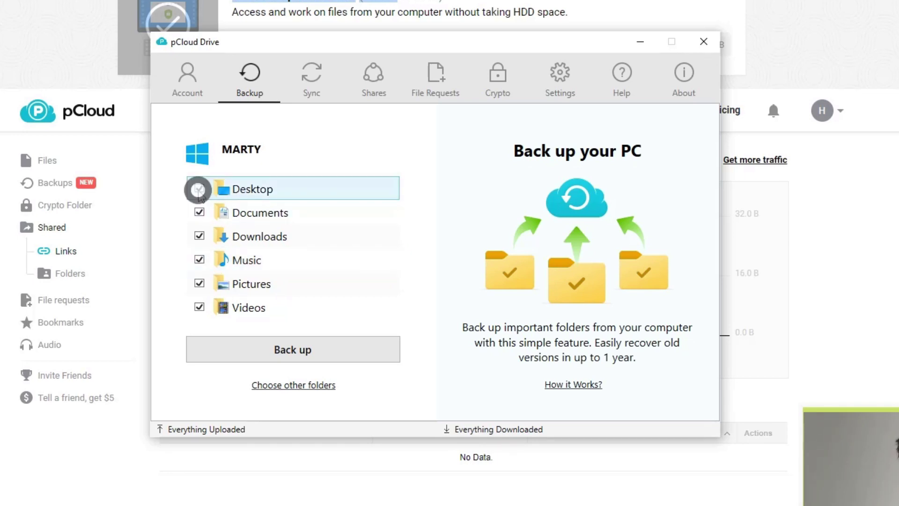
{"action": "left_click", "coordinate": [199, 189]}
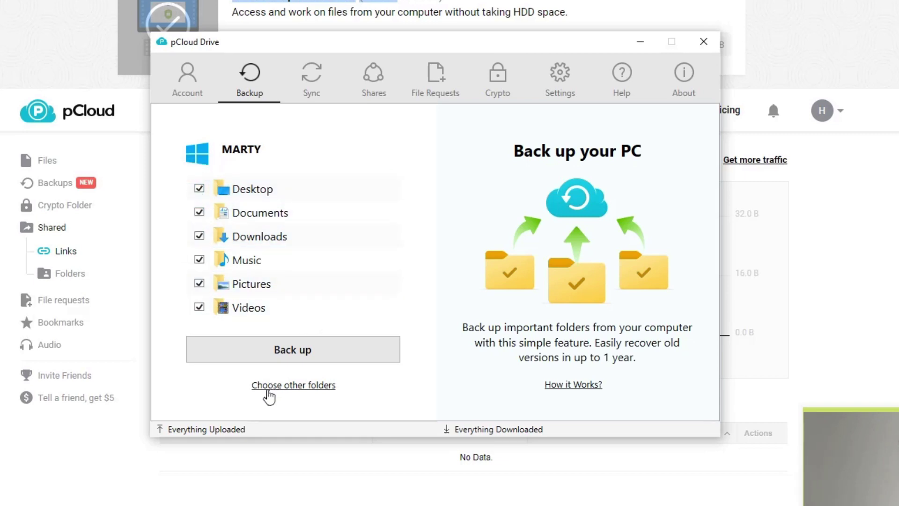
{"action": "left_click", "coordinate": [210, 347]}
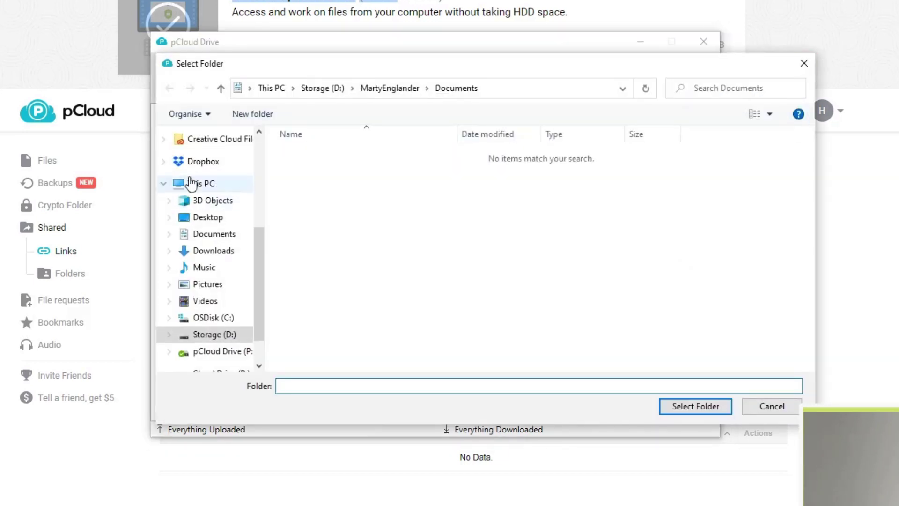
{"action": "left_click", "coordinate": [805, 63]}
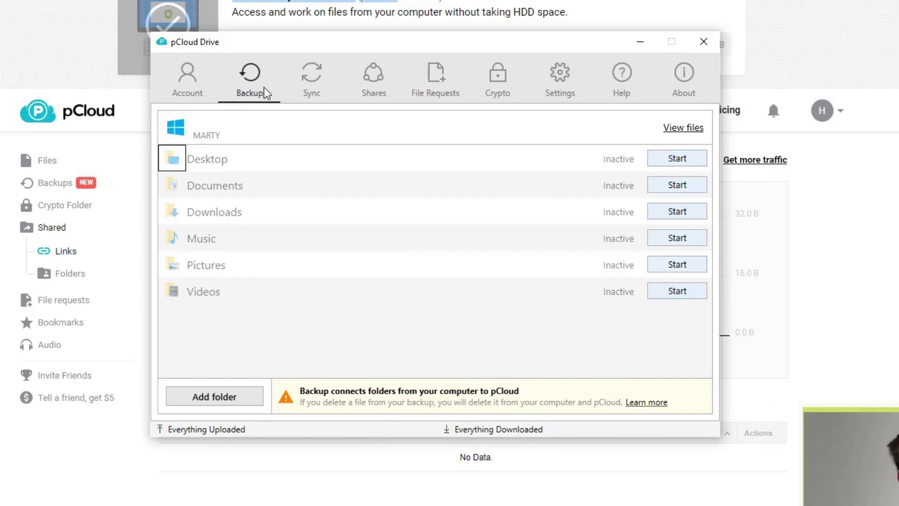
- Browse the Sync, Shares, File Requests, Crypto, Settings, Help and About tabs, ending on Account
{"action": "left_click", "coordinate": [312, 94]}
{"action": "left_click", "coordinate": [372, 85]}
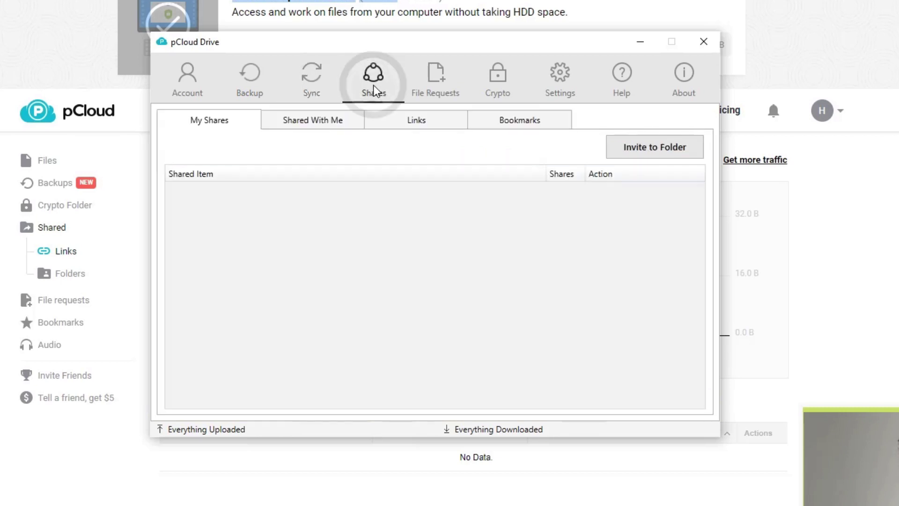
{"action": "left_click", "coordinate": [428, 83]}
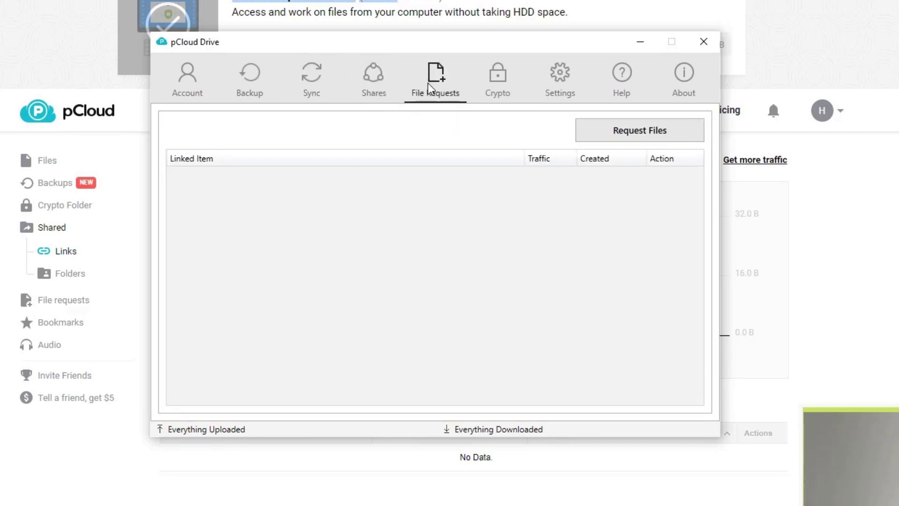
{"action": "left_click", "coordinate": [480, 77]}
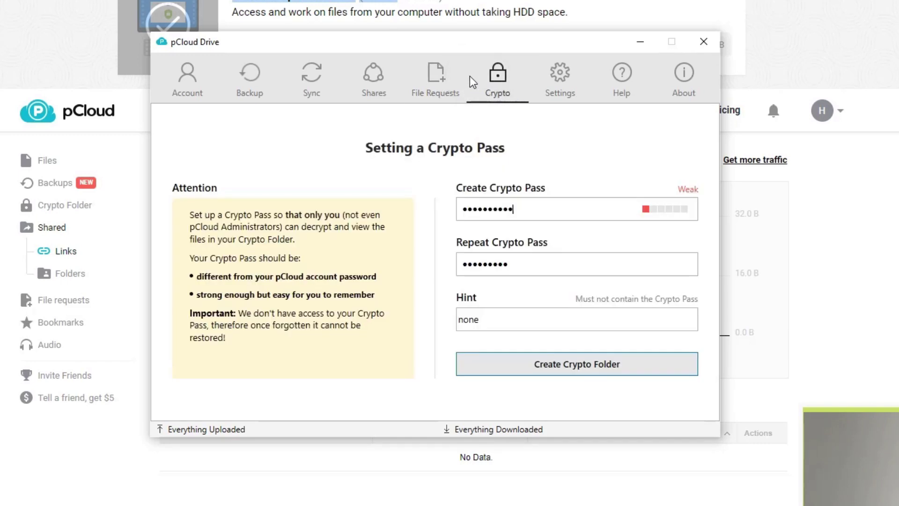
{"action": "left_click", "coordinate": [557, 77]}
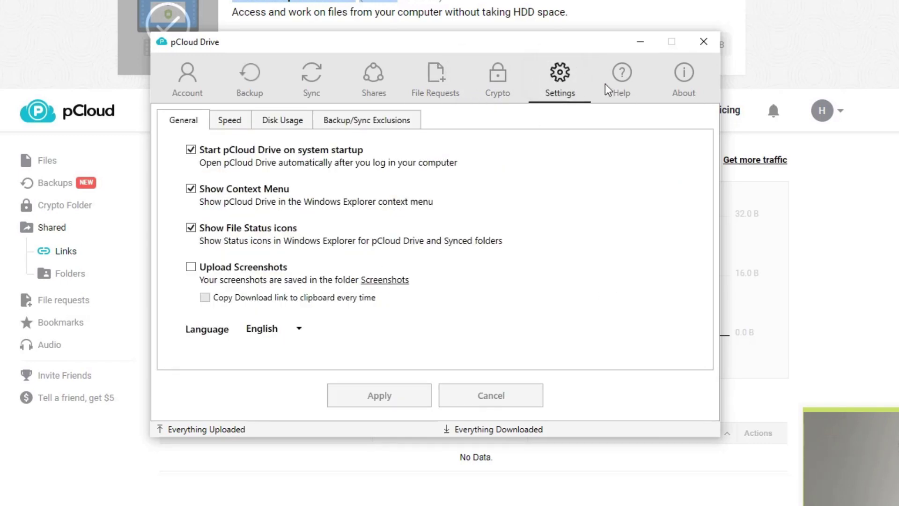
{"action": "left_click", "coordinate": [622, 78]}
{"action": "left_click", "coordinate": [690, 82]}
{"action": "left_click", "coordinate": [421, 87]}
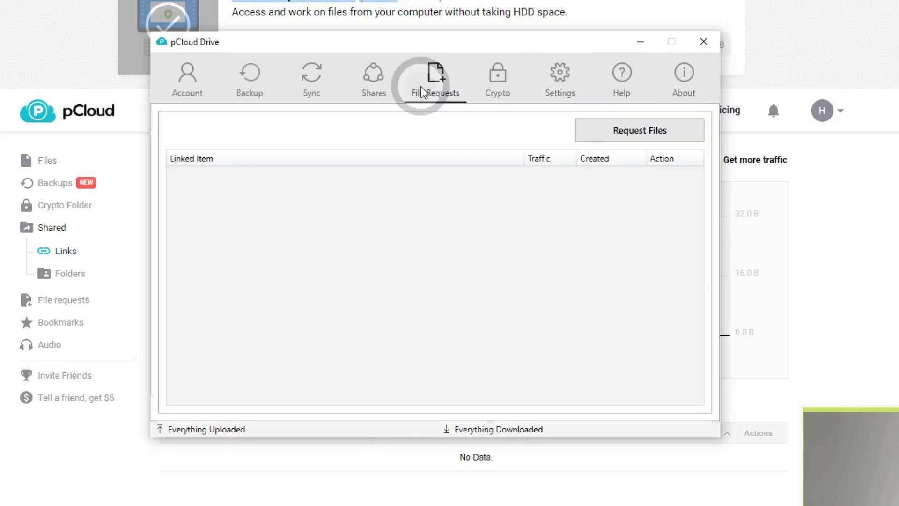
{"action": "left_click", "coordinate": [373, 86]}
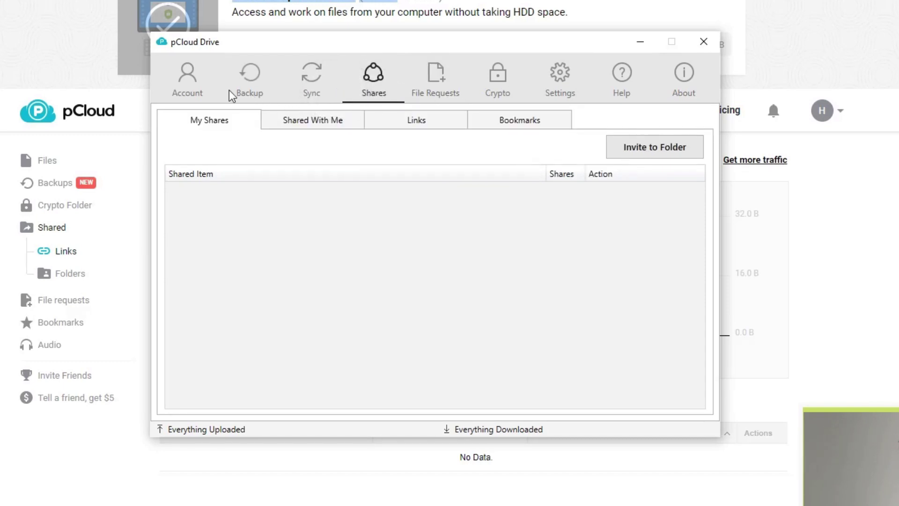
{"action": "left_click", "coordinate": [170, 80]}
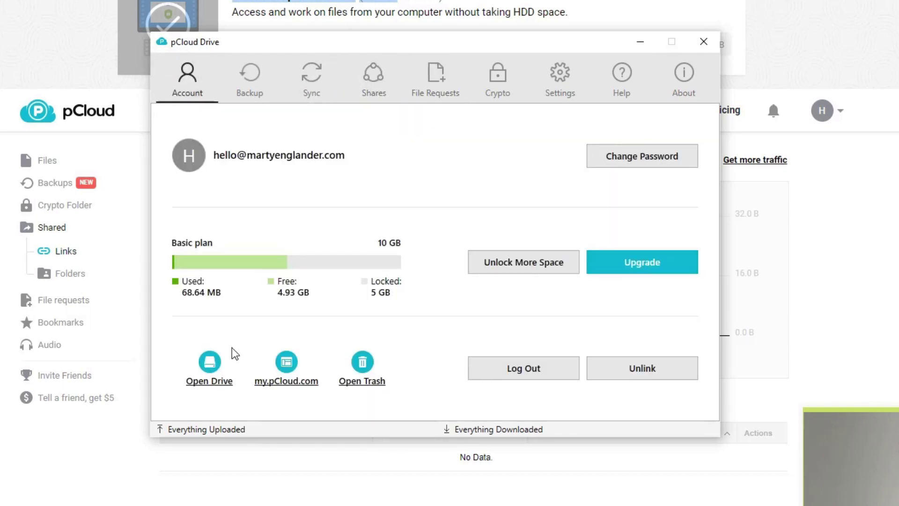
- Open pCloud Drive (P:) in File Explorer and look inside Public Folder
{"action": "left_click", "coordinate": [205, 381]}
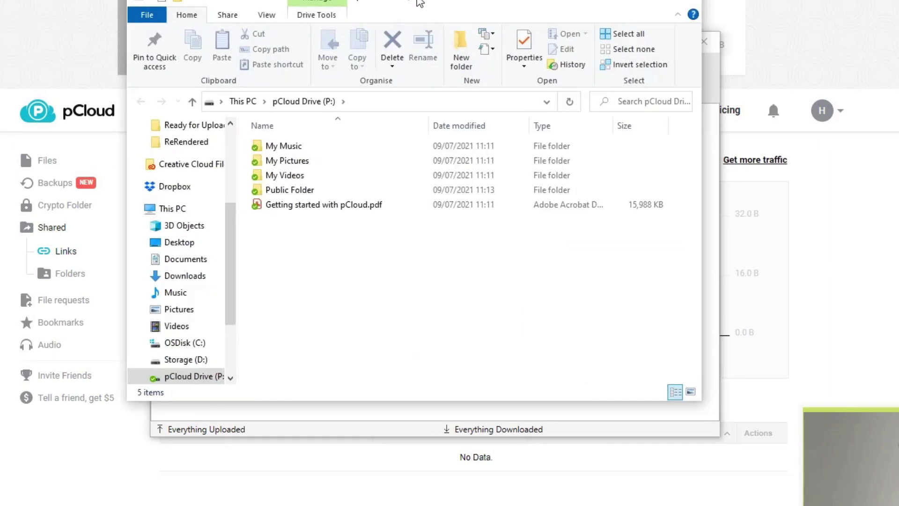
{"action": "left_click_drag", "start_coordinate": [417, 5], "coordinate": [433, 16]}
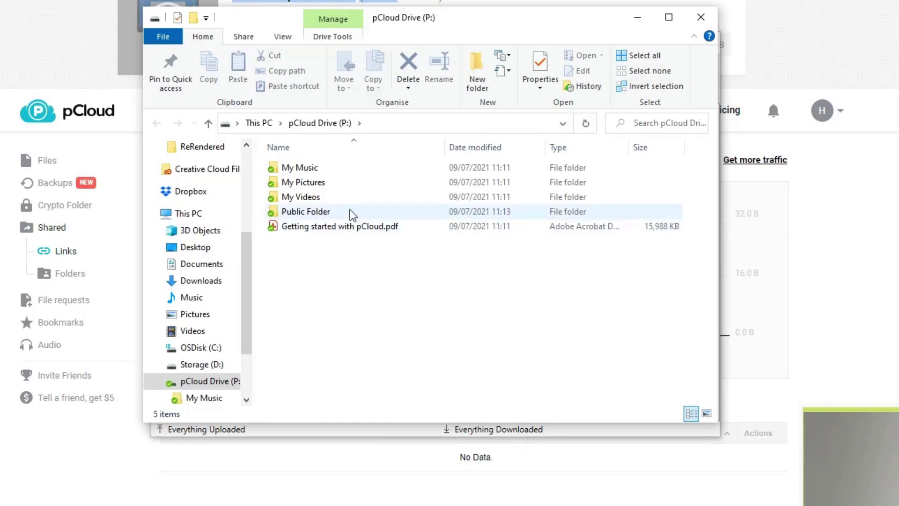
{"action": "double_click", "coordinate": [338, 212]}
{"action": "key", "text": "alt+Left"}
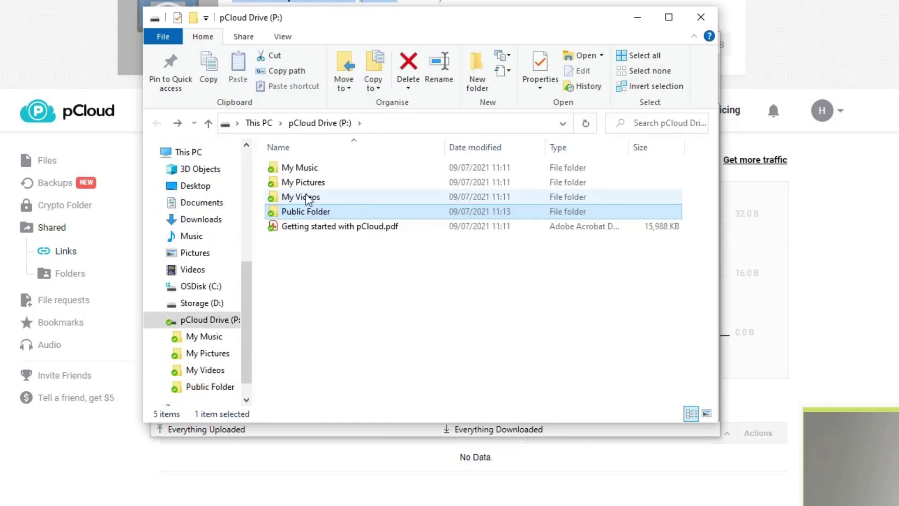
{"action": "left_click", "coordinate": [296, 183]}
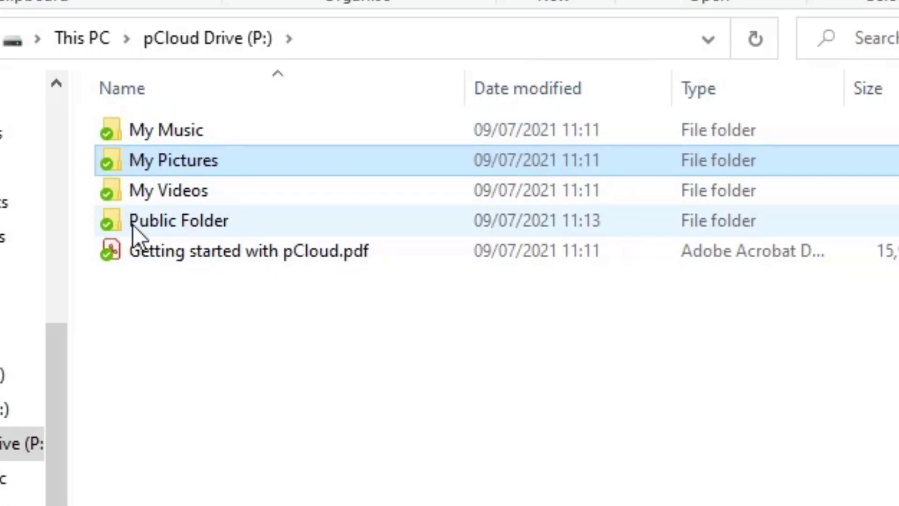
{"action": "mouse_move", "coordinate": [133, 231]}
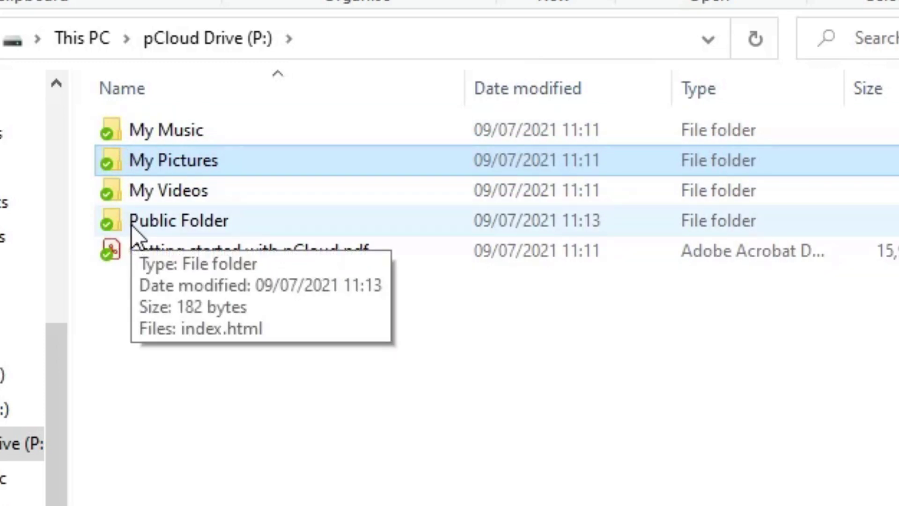
{"action": "left_click", "coordinate": [373, 355]}
- Create a new folder named 'Test Folder' in the drive's root
{"action": "right_click", "coordinate": [299, 316]}
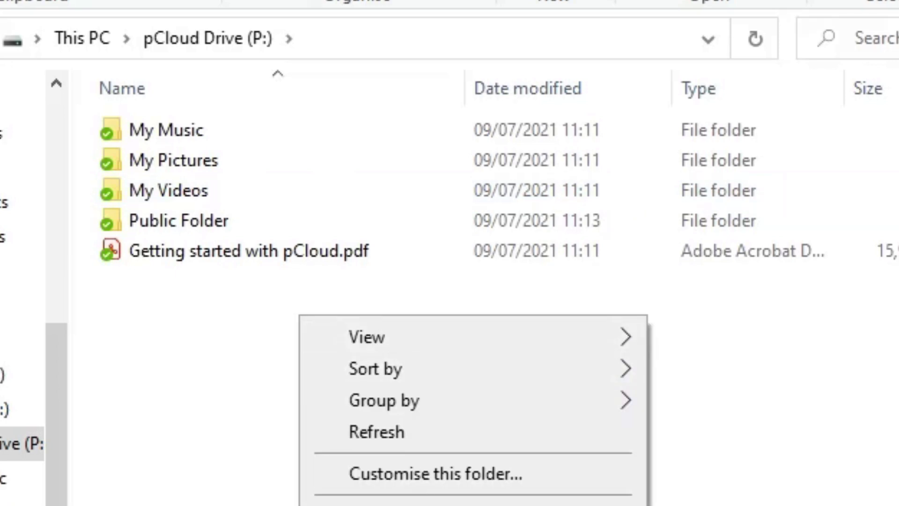
{"action": "mouse_move", "coordinate": [609, 505]}
{"action": "left_click", "coordinate": [715, 375]}
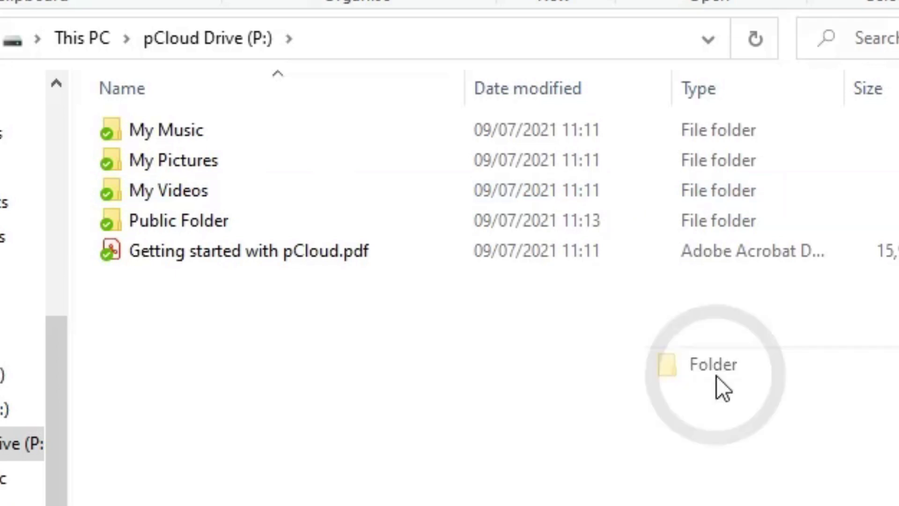
{"action": "type", "text": "Test Folder"}
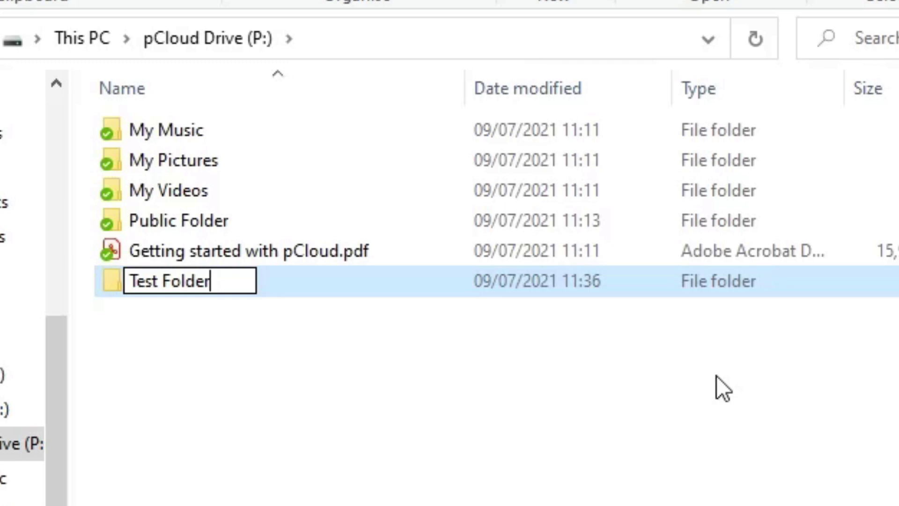
{"action": "key", "text": "Return"}
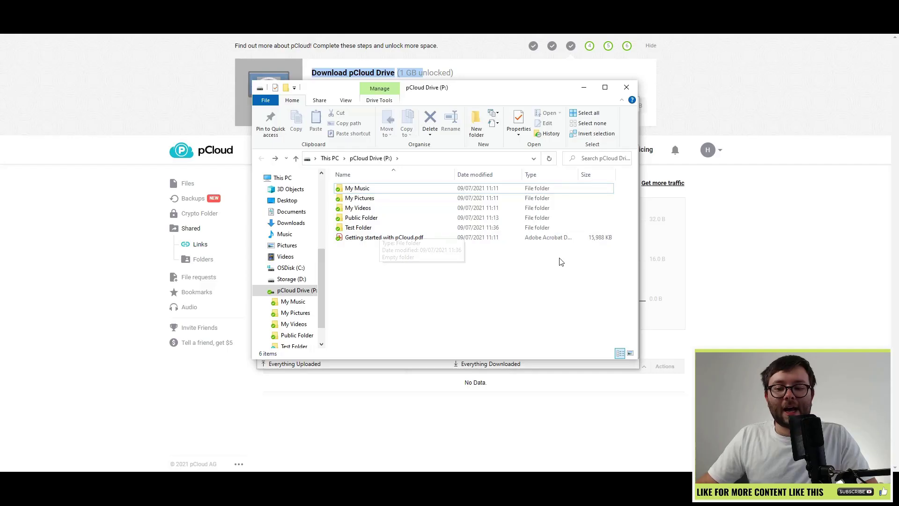
- In the browser, go to pCloud Files and open Test Folder, which shows No Data
{"action": "left_click", "coordinate": [748, 243]}
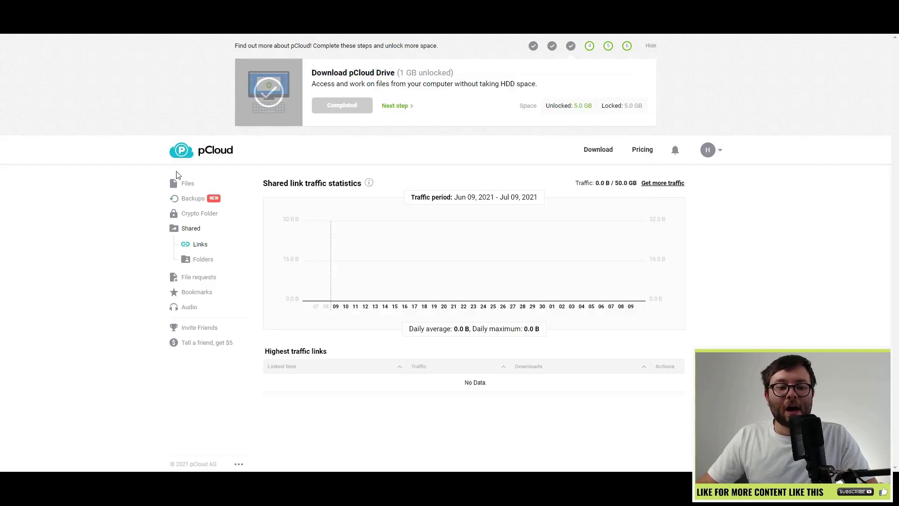
{"action": "left_click", "coordinate": [184, 184]}
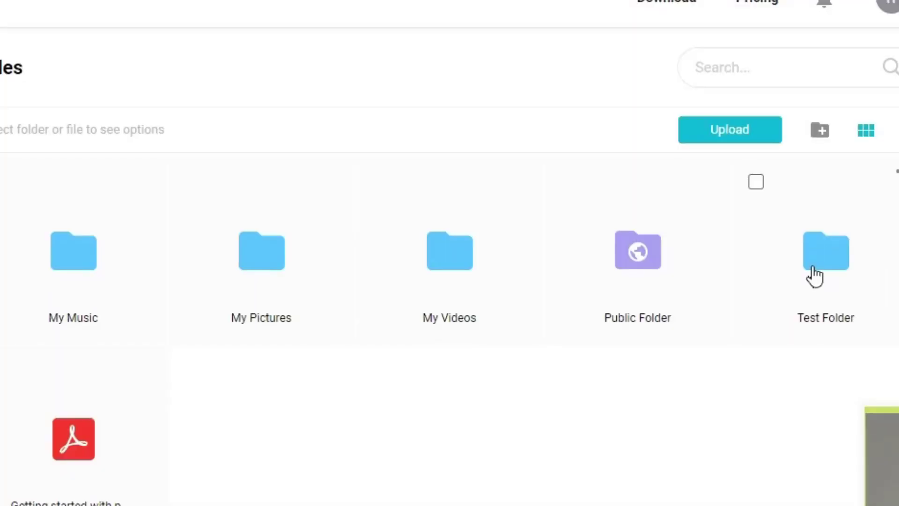
{"action": "left_click", "coordinate": [815, 269]}
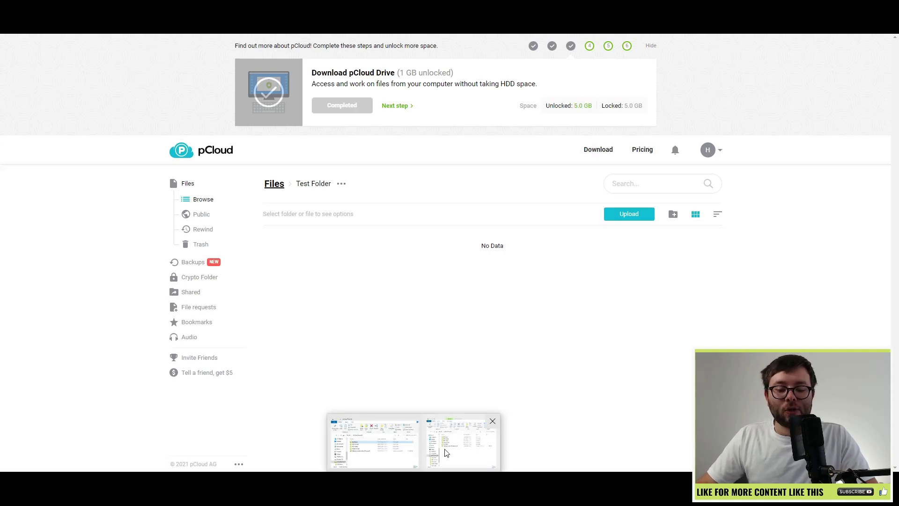
- Create New Text Document.txt inside Test Folder on P:, then return to the pCloud web page
{"action": "left_click", "coordinate": [450, 442]}
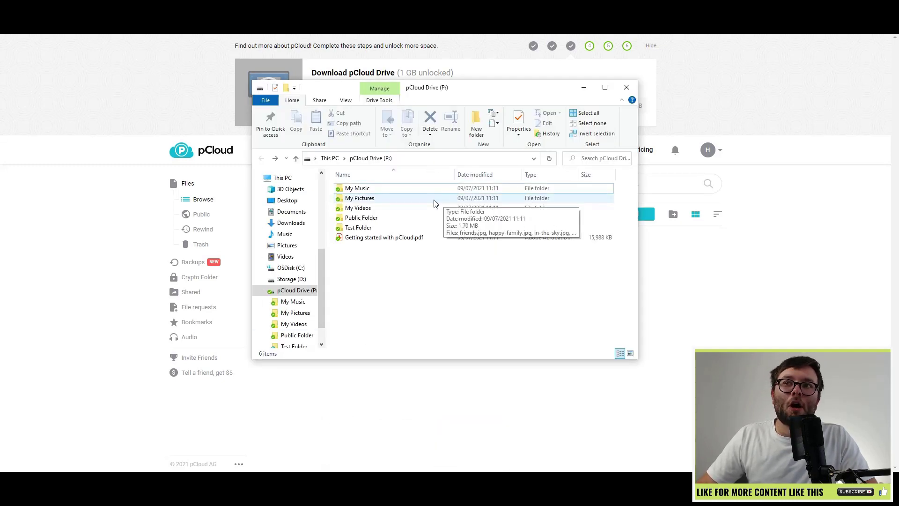
{"action": "double_click", "coordinate": [361, 227]}
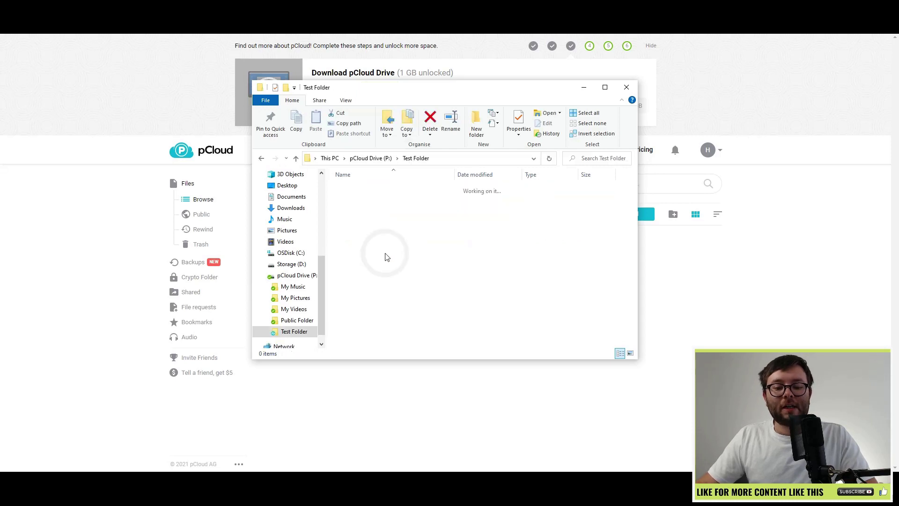
{"action": "right_click", "coordinate": [376, 245]}
{"action": "mouse_move", "coordinate": [422, 387]}
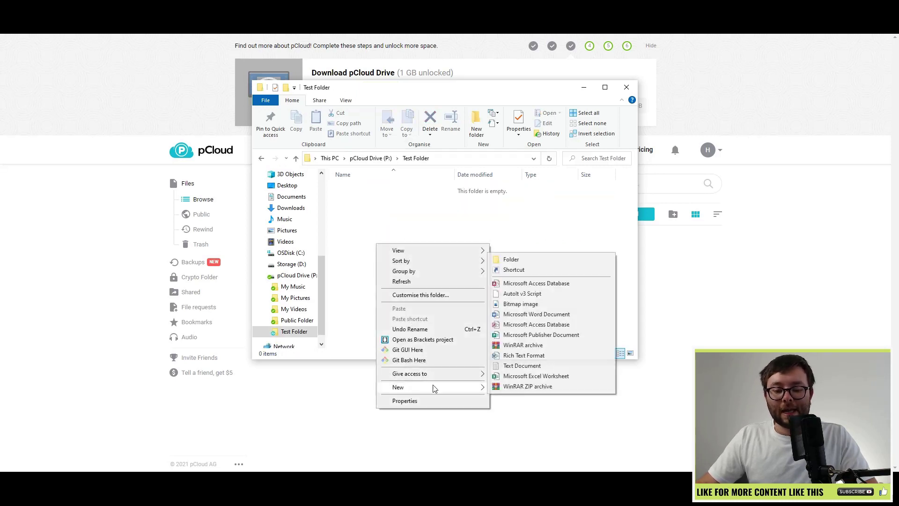
{"action": "left_click", "coordinate": [519, 366]}
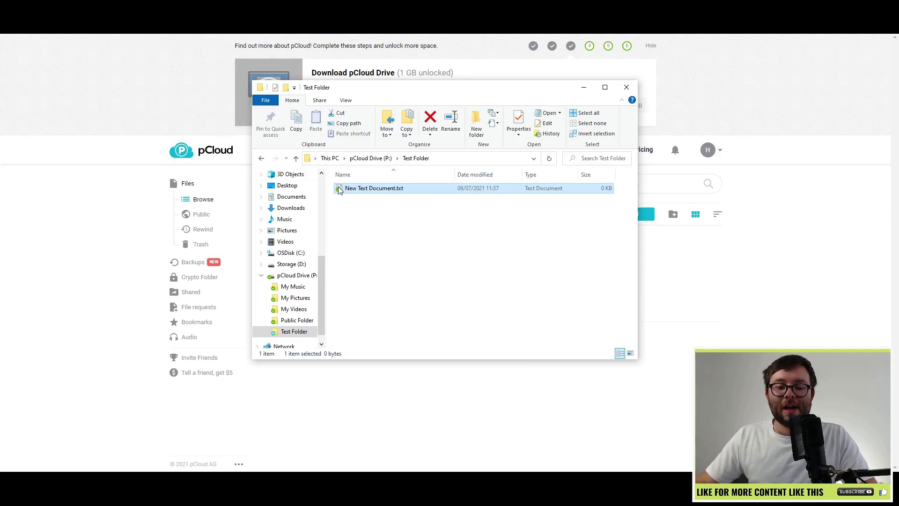
{"action": "left_click", "coordinate": [808, 310]}
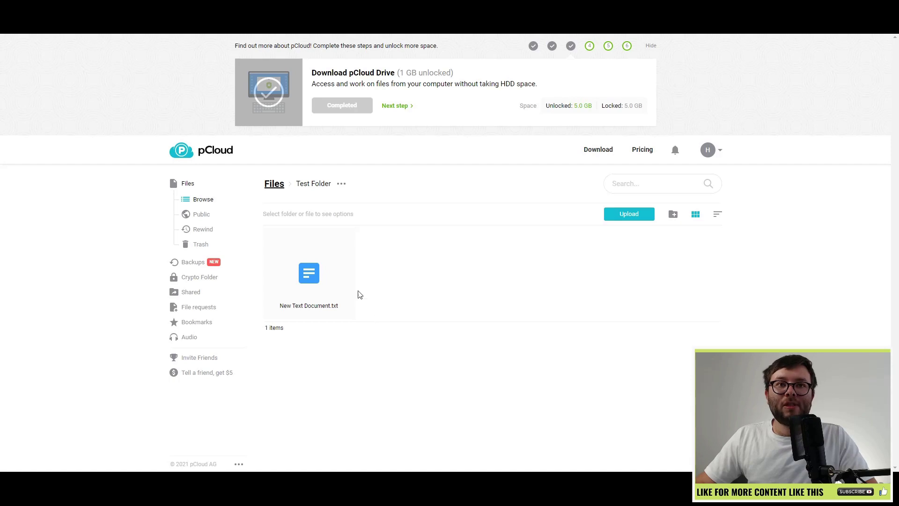